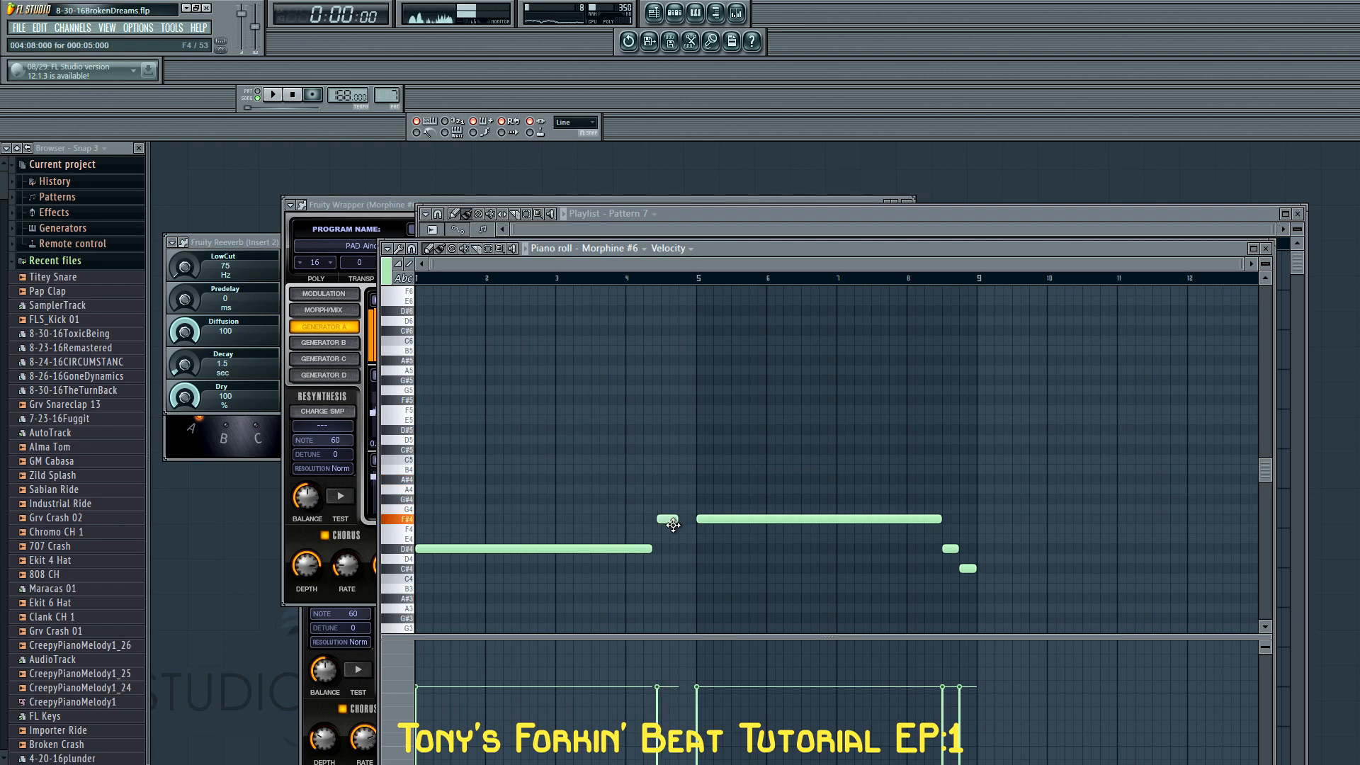
Arrange two short back-to-back notes, F#4 and G#4, just before bar 5 in the Morphine #6 piano roll
scroll(676, 542, up, 4)
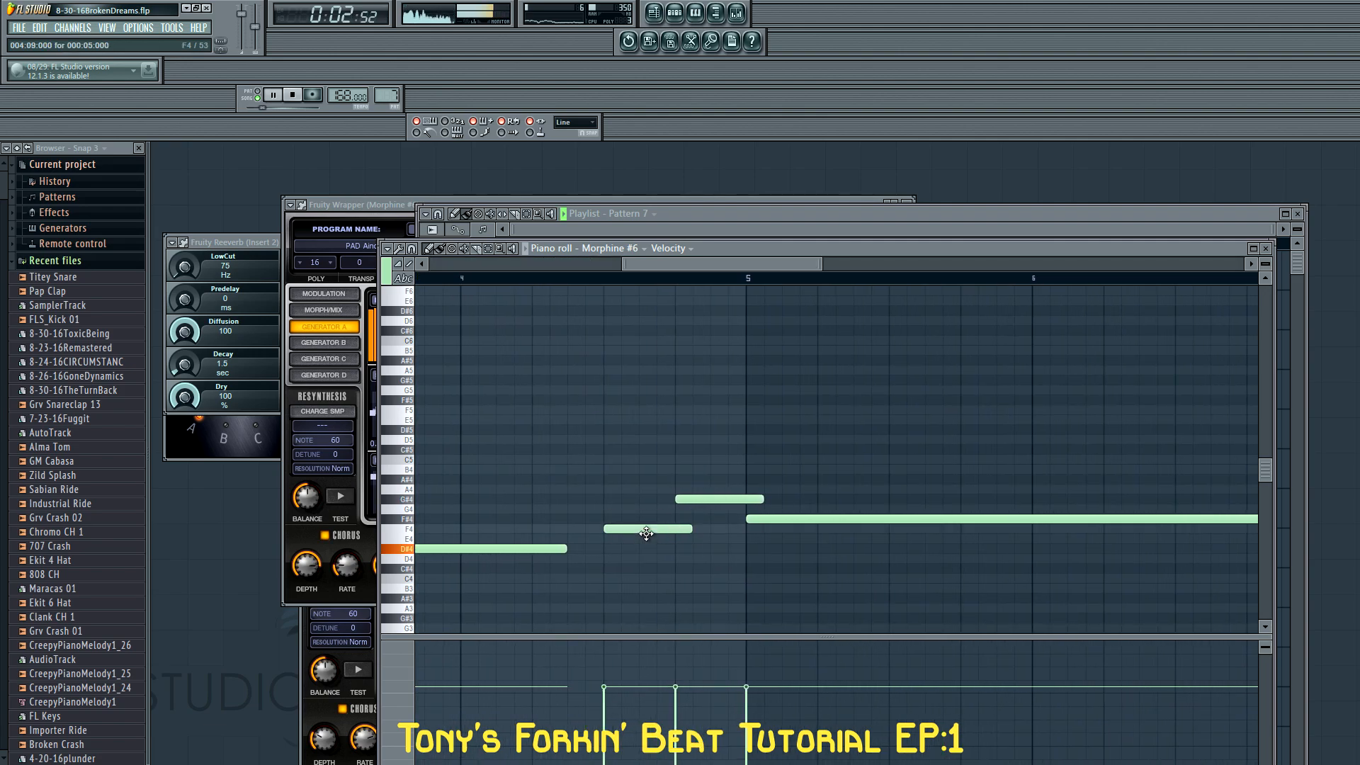
drag(691, 520, 674, 520)
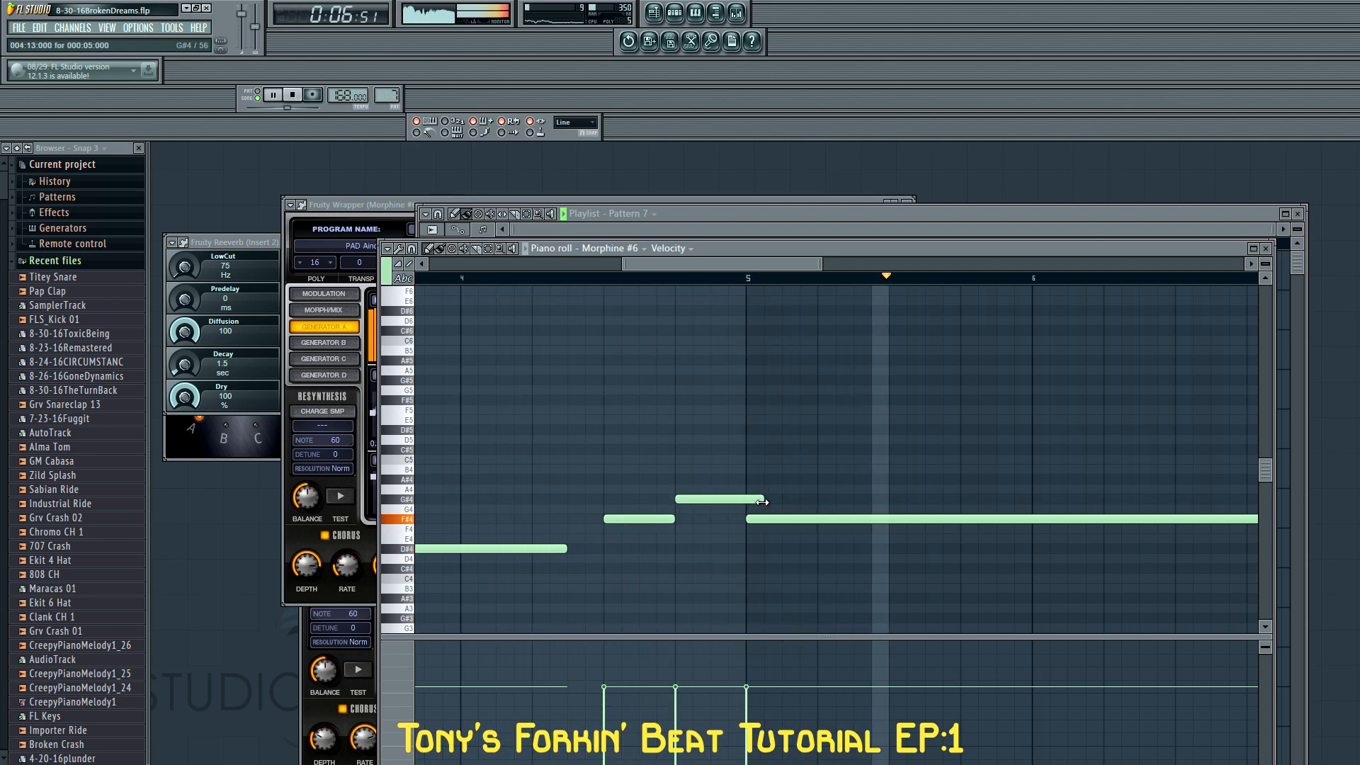
scroll(921, 567, down, 4)
scroll(925, 572, down, 1)
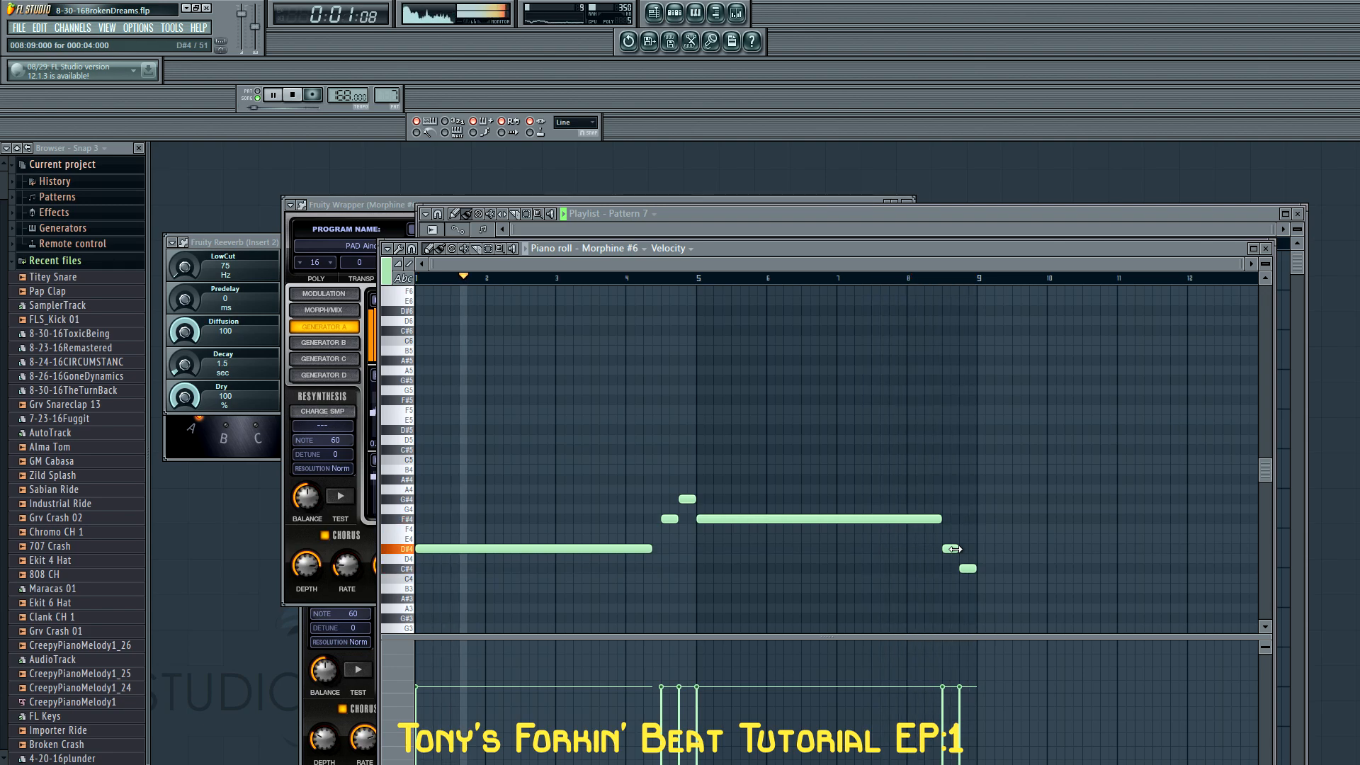
Duplicate the whole Morphine #6 melody one octave lower, starting on D#3
scroll(971, 464, down, 4)
key(ctrl+a)
drag(452, 430, 414, 543)
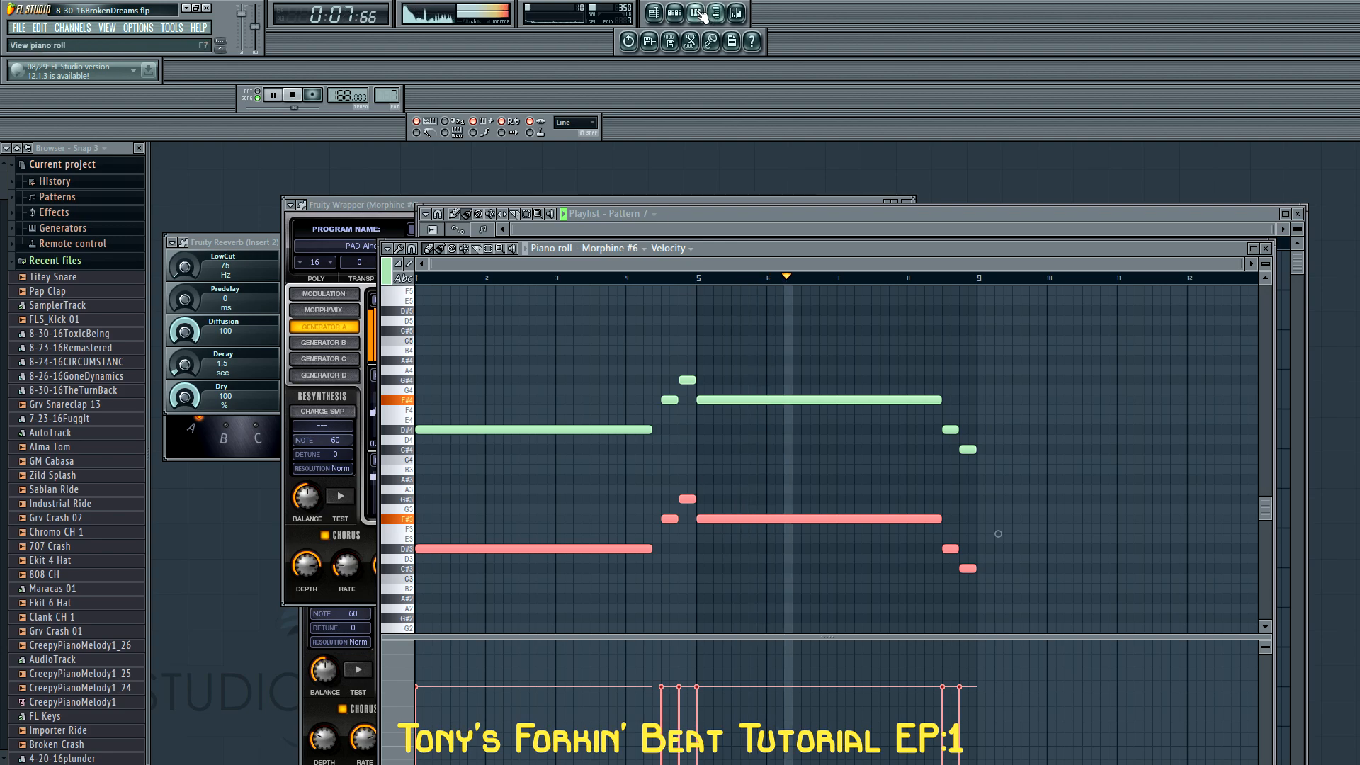
Align the long F#4 note with bar 5 in Pattern 8's Morphine #7 piano roll and play it back
key(F6)
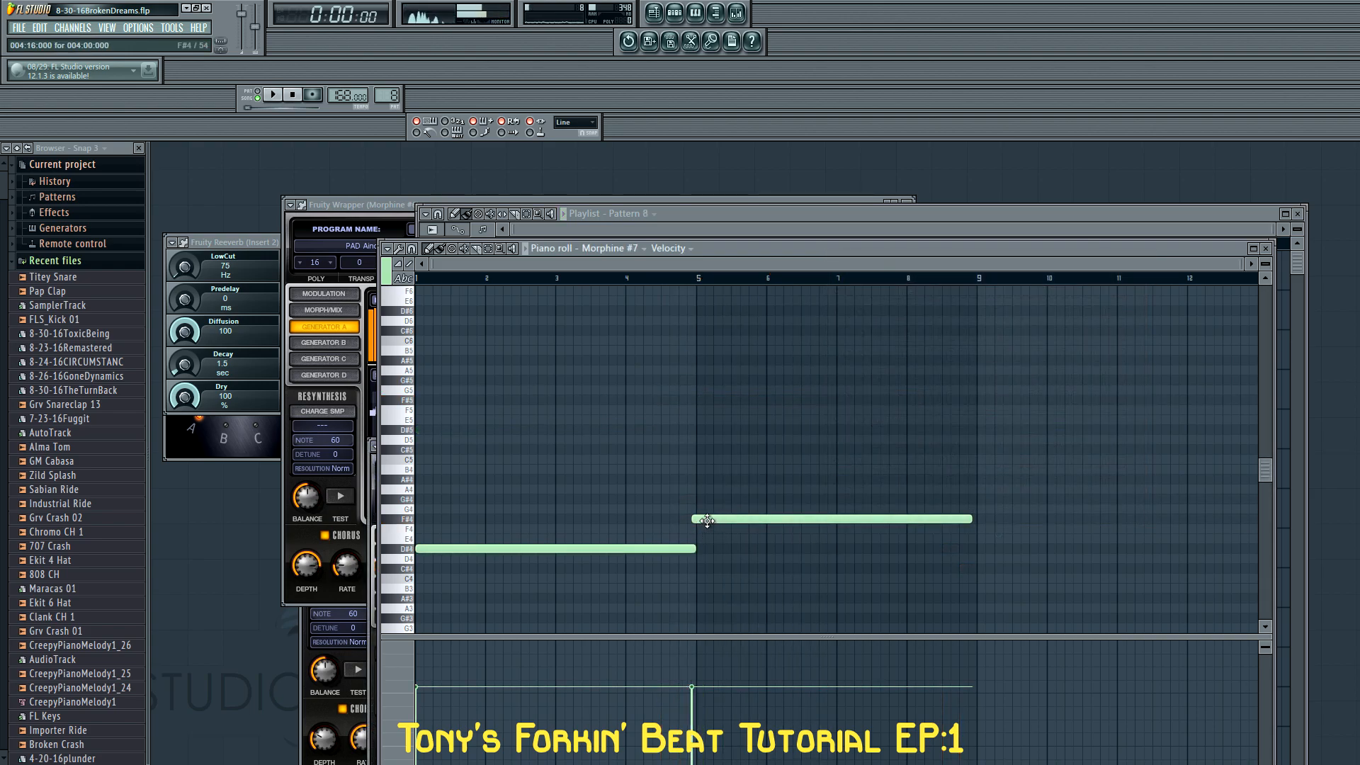
drag(707, 521, 711, 523)
key(space)
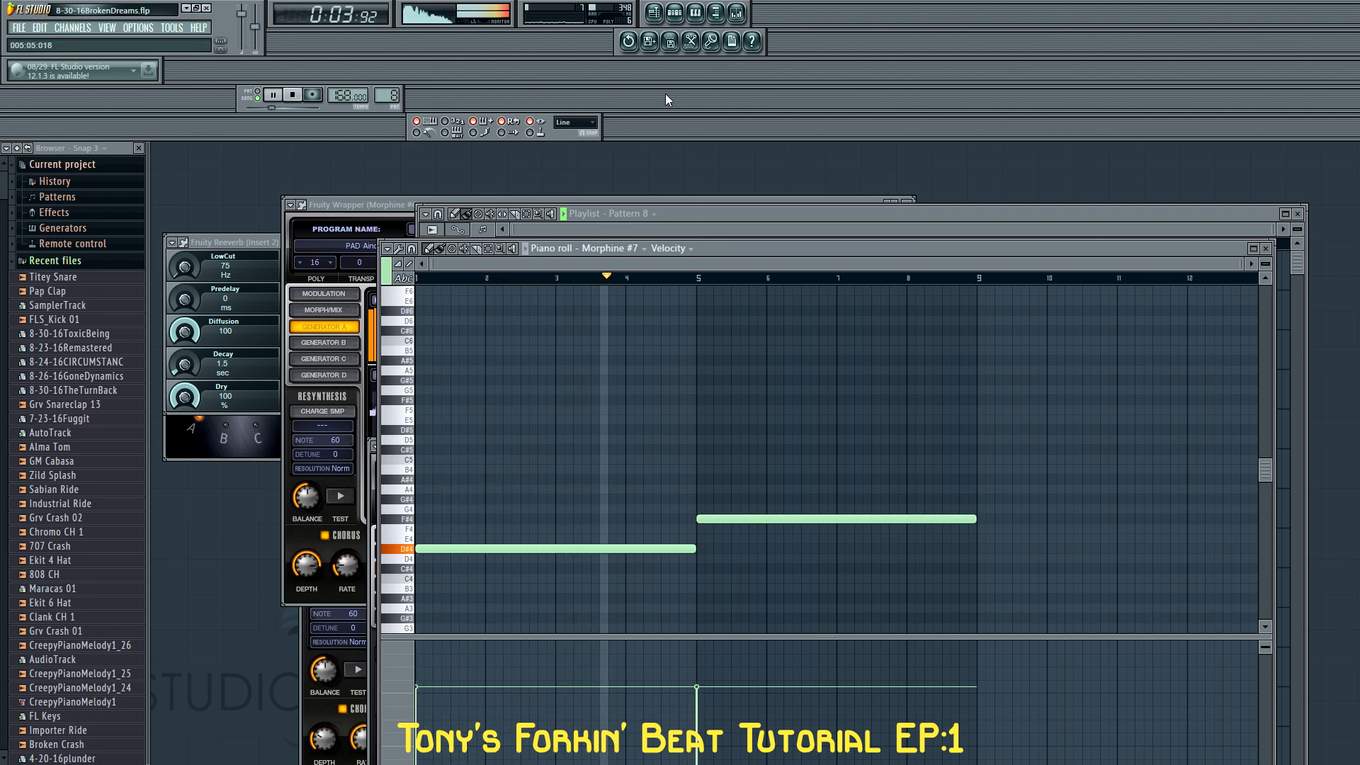
Inspect the Morphine #6 synthesizer settings while auditioning Pattern 8, and close the synthesizer window
click(674, 13)
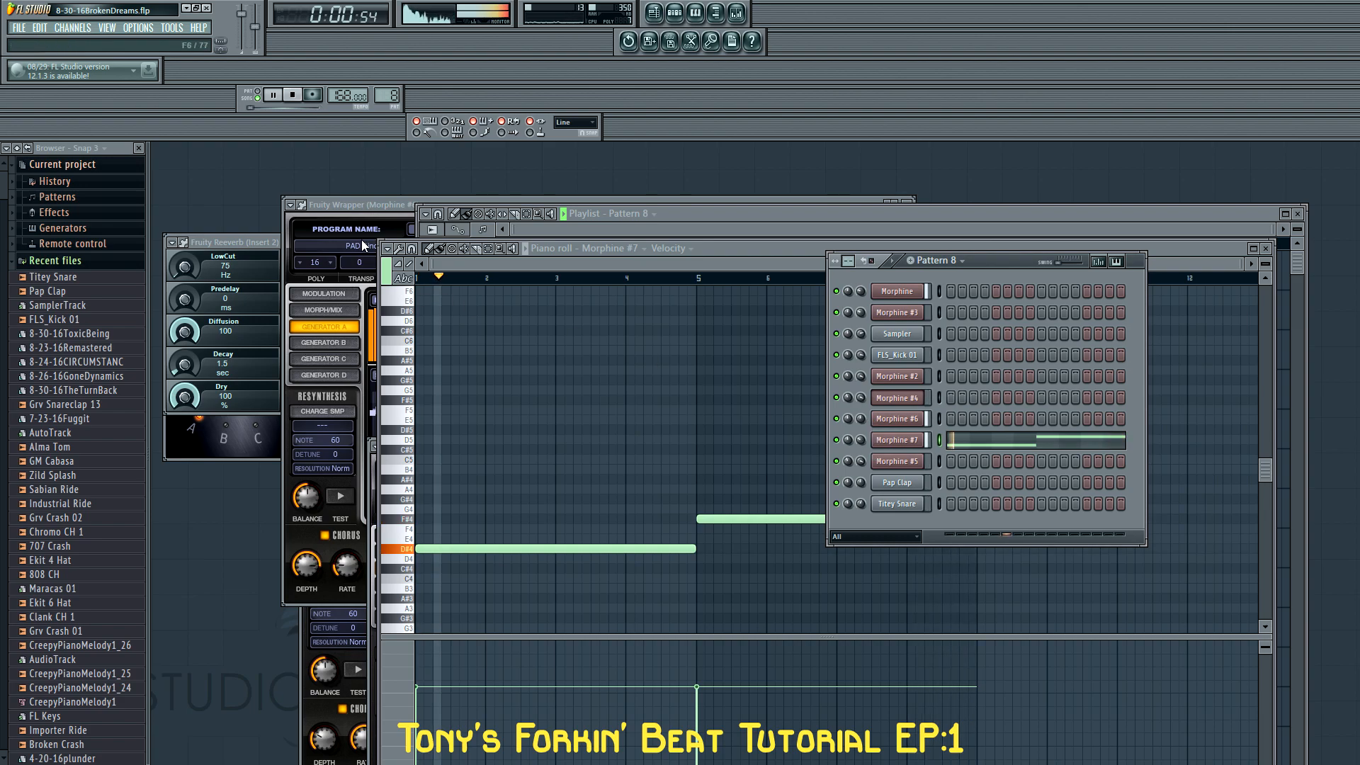
click(380, 205)
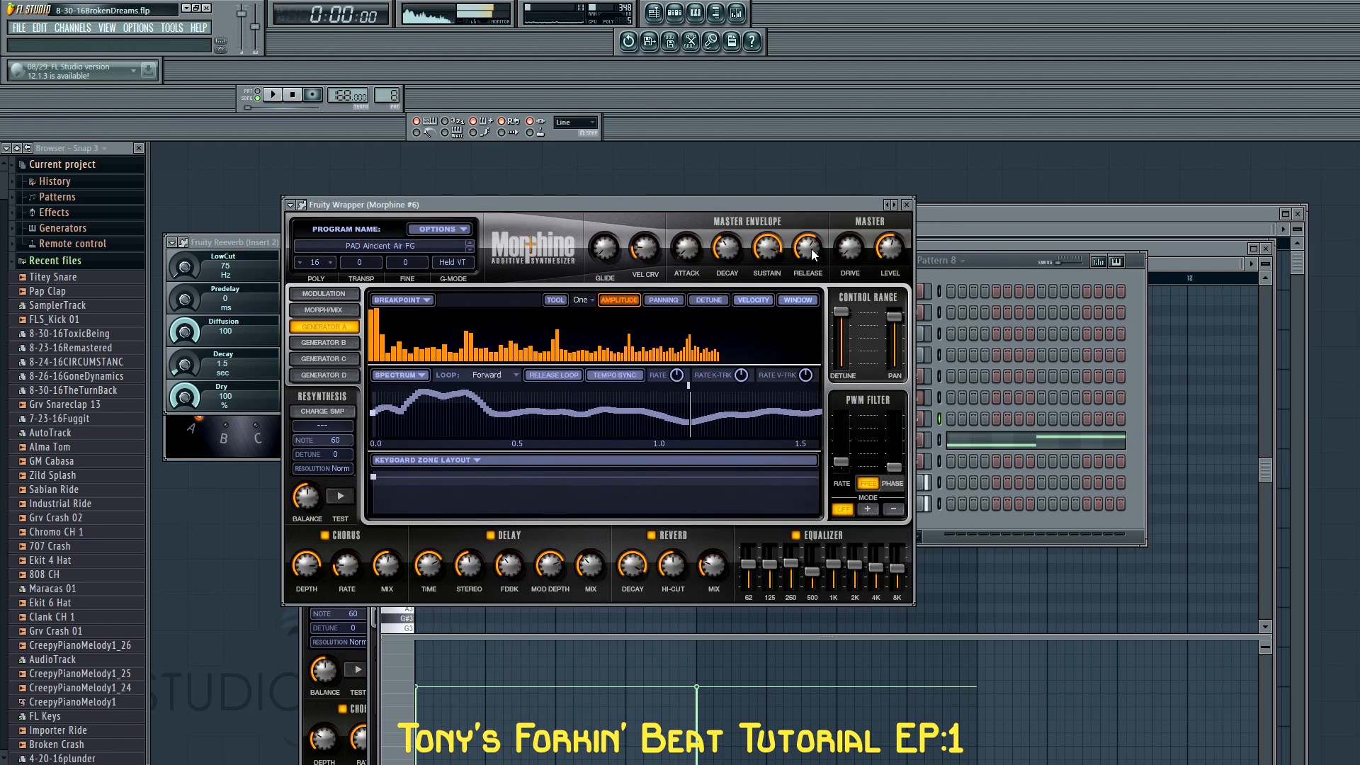
key(r)
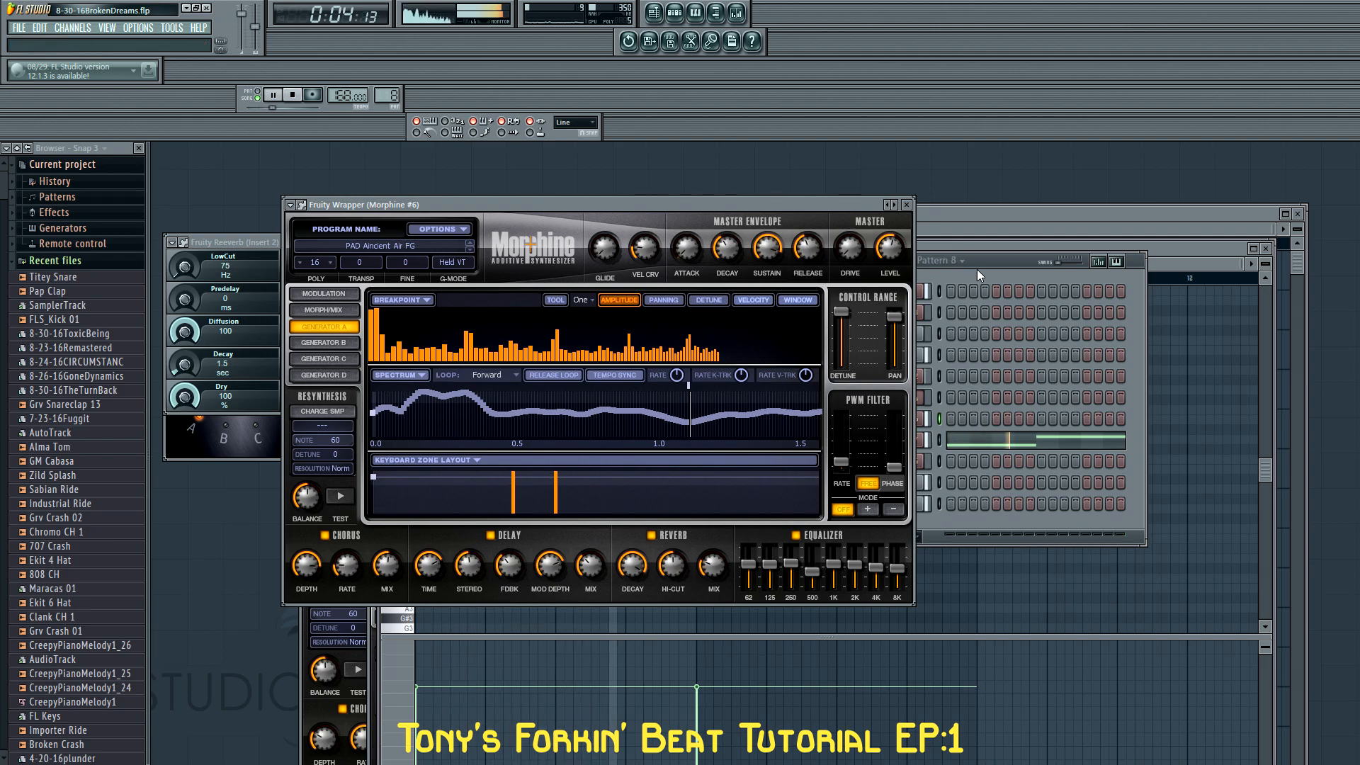
click(906, 205)
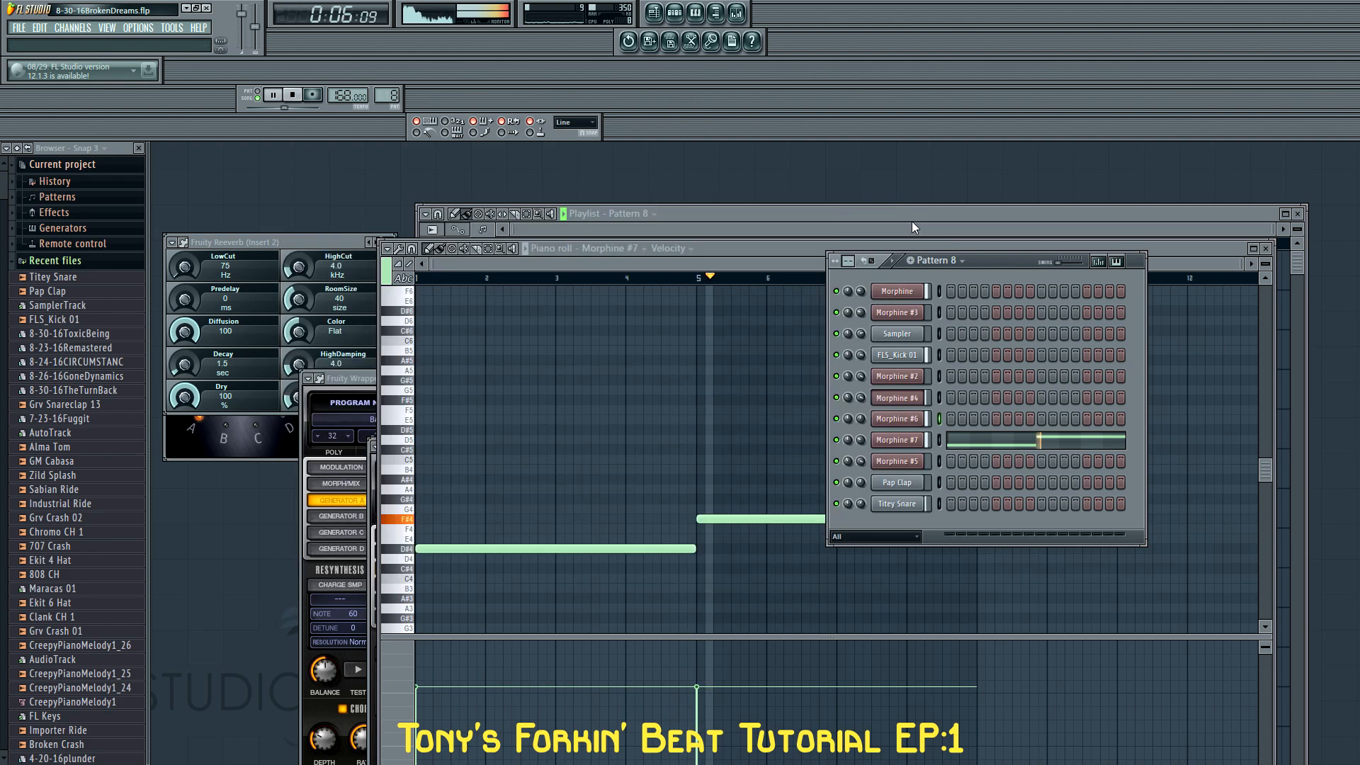
Move the Pattern 2 to 8 clips in the playlist to bar 9 and copy Patterns 2 to 7 to bar 17
drag(844, 625, 609, 386)
drag(610, 386, 802, 321)
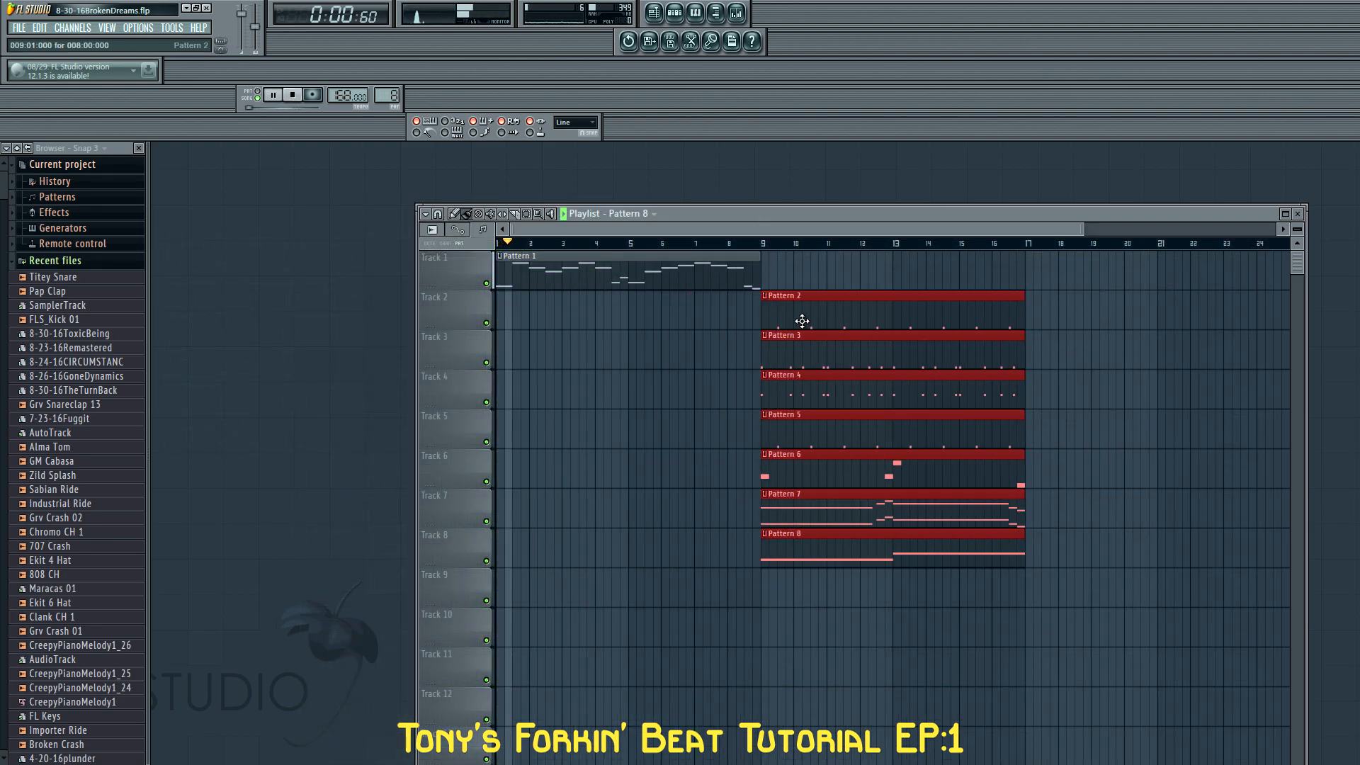
drag(1069, 606, 939, 528)
drag(1099, 504, 843, 316)
drag(846, 314, 1105, 316)
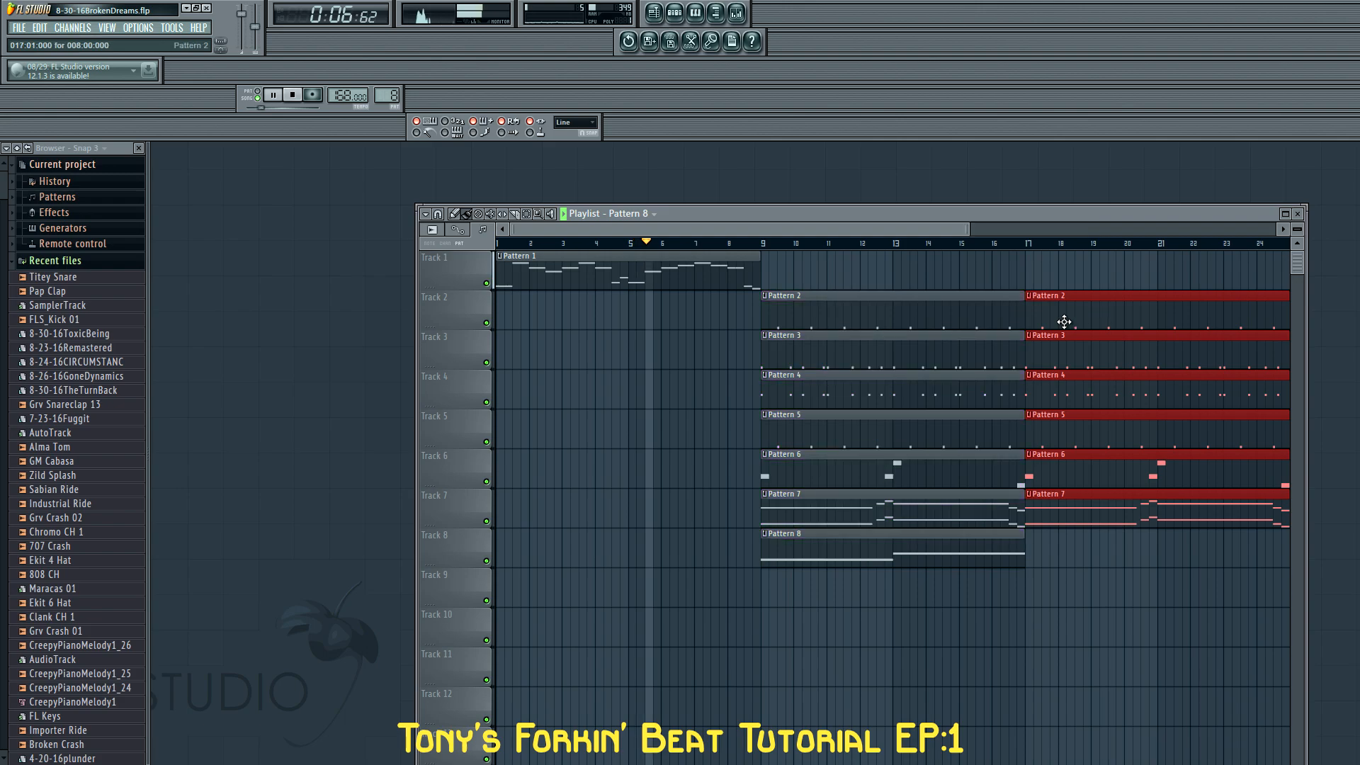
Copy the Pattern 1 clip to bar 9 and delete the Pattern 2 to 7 clips that start at bar 9
click(536, 260)
drag(536, 260, 801, 278)
right_click(816, 316)
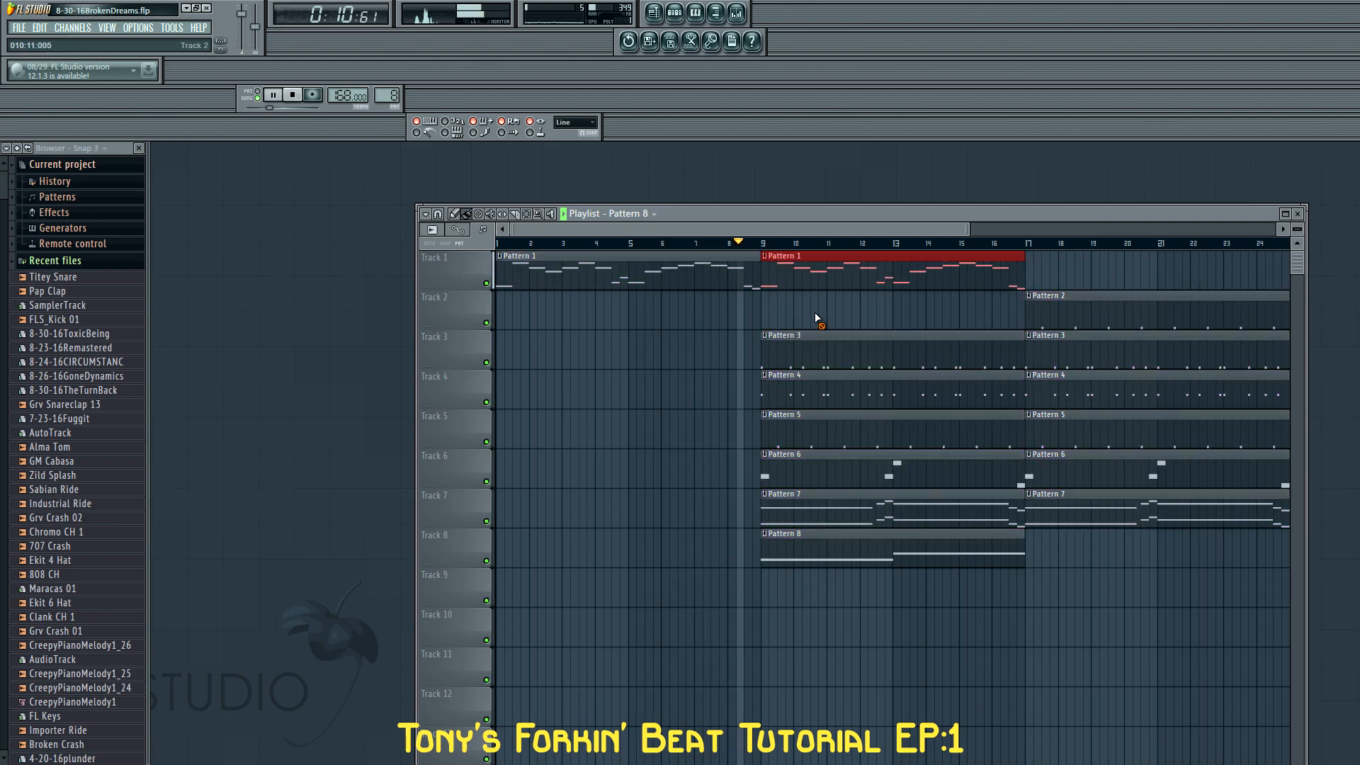
right_click(820, 348)
right_click(823, 386)
right_click(825, 425)
right_click(827, 453)
right_click(826, 500)
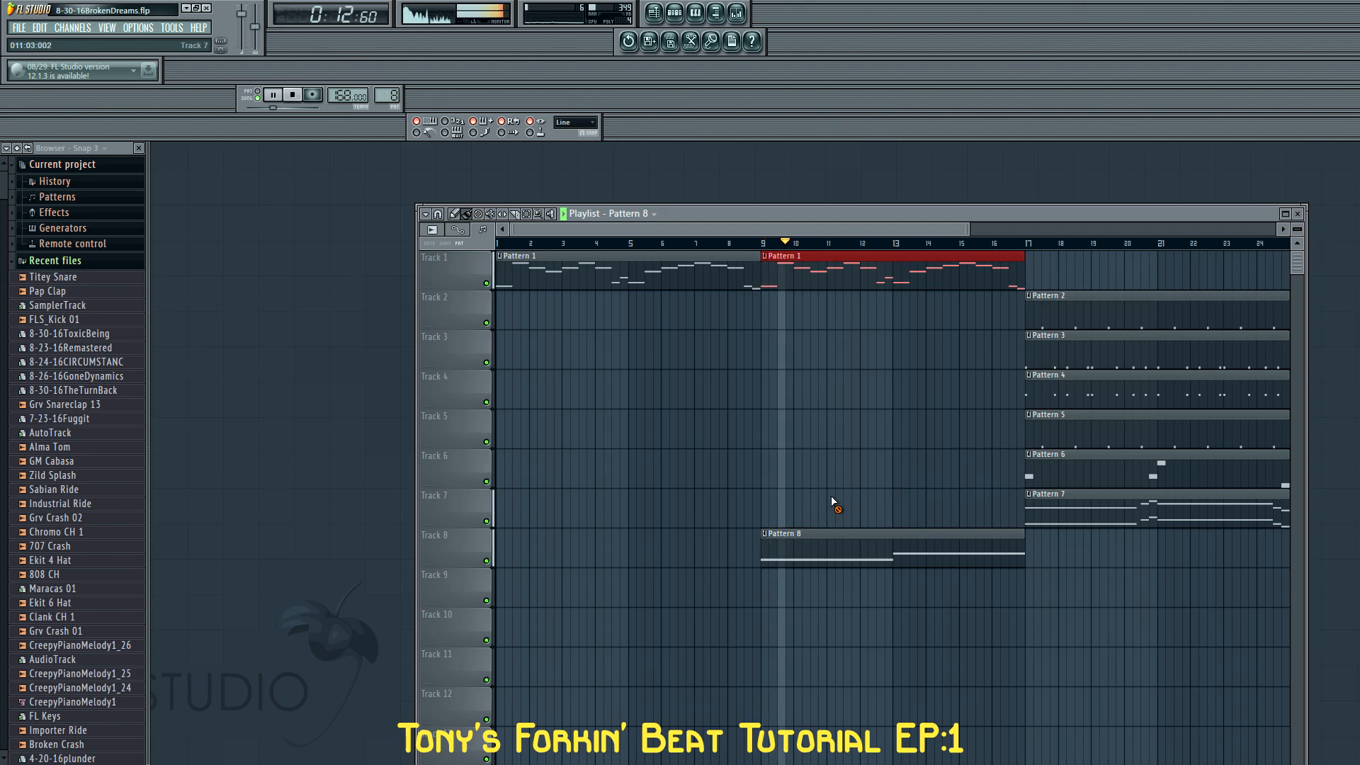
scroll(806, 472, down, 2)
scroll(806, 473, down, 1)
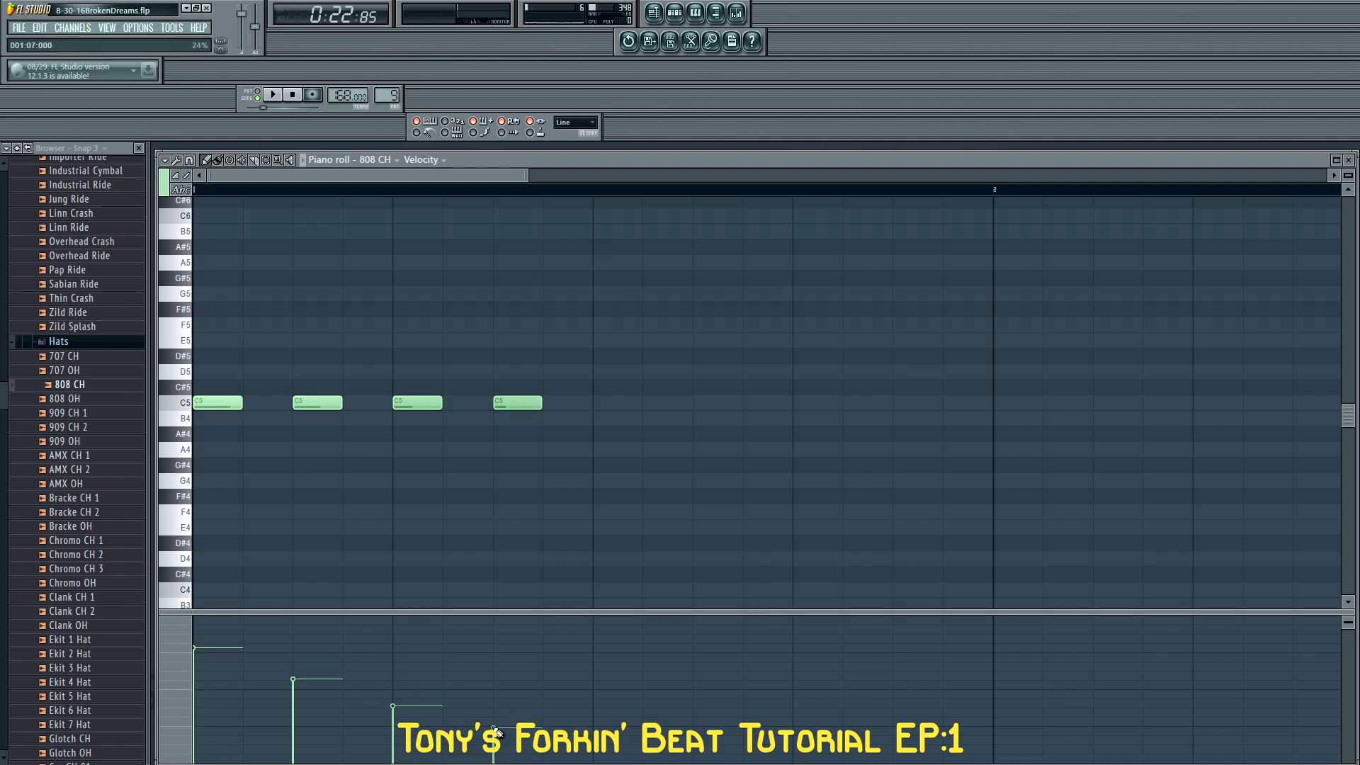
Duplicate the four fading C5 hi-hat notes in the 808 CH piano roll until they fill bars 1 to 4
key(space)
key(space)
mouse_move(672, 426)
mouse_down()
mouse_move(177, 379)
mouse_move(617, 408)
mouse_up()
ctrl+scroll(535, 452, down, 6)
ctrl+drag(572, 451, 174, 341)
mouse_move(199, 403)
shift+mouse_down()
mouse_move(462, 404)
mouse_move(434, 405)
shift+mouse_up()
mouse_move(776, 479)
ctrl+mouse_down()
mouse_move(190, 287)
mouse_move(180, 383)
mouse_move(673, 403)
mouse_move(659, 402)
ctrl+mouse_up()
key(space)
drag(747, 158, 736, 190)
Copy all the 808 CH notes to bar 5 so they also fill bars 5 to 8, and close the piano roll
ctrl+drag(1173, 489, 185, 312)
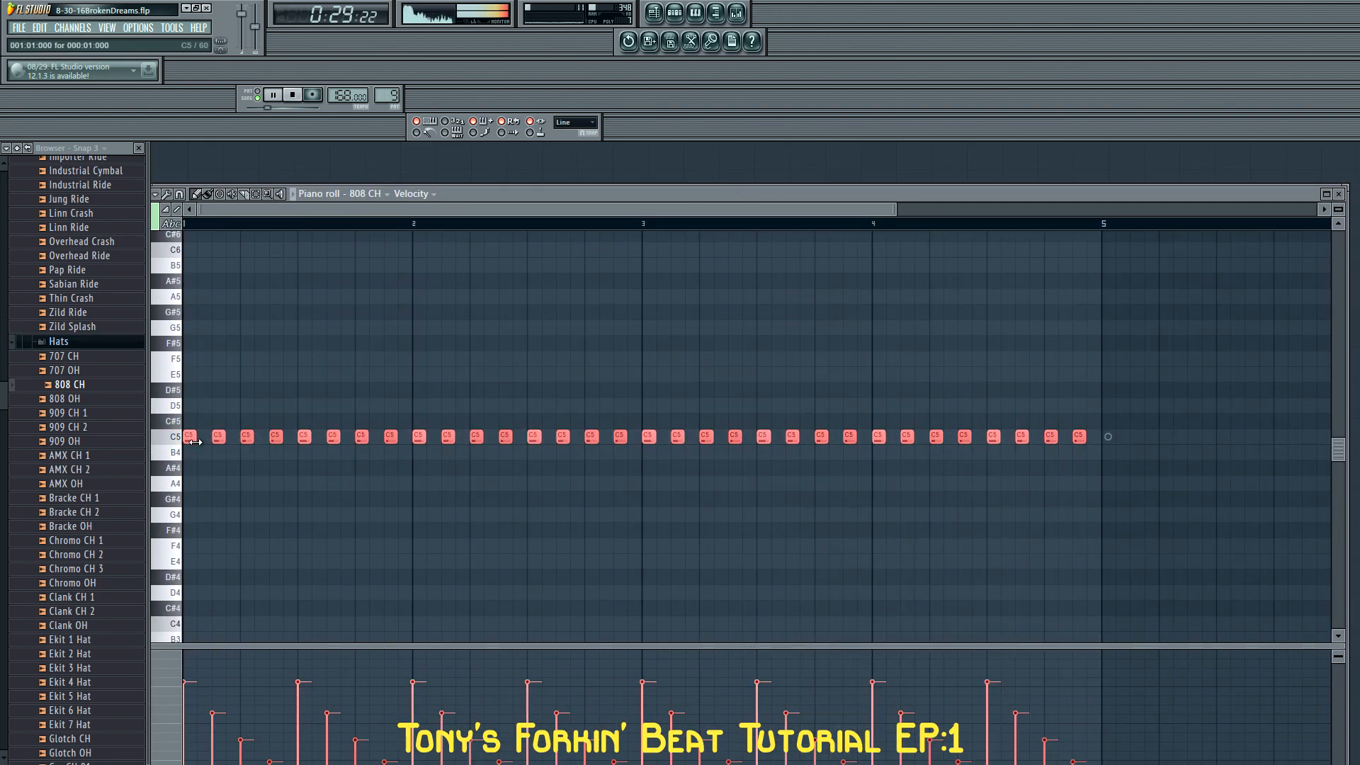
shift+drag(187, 432, 1126, 440)
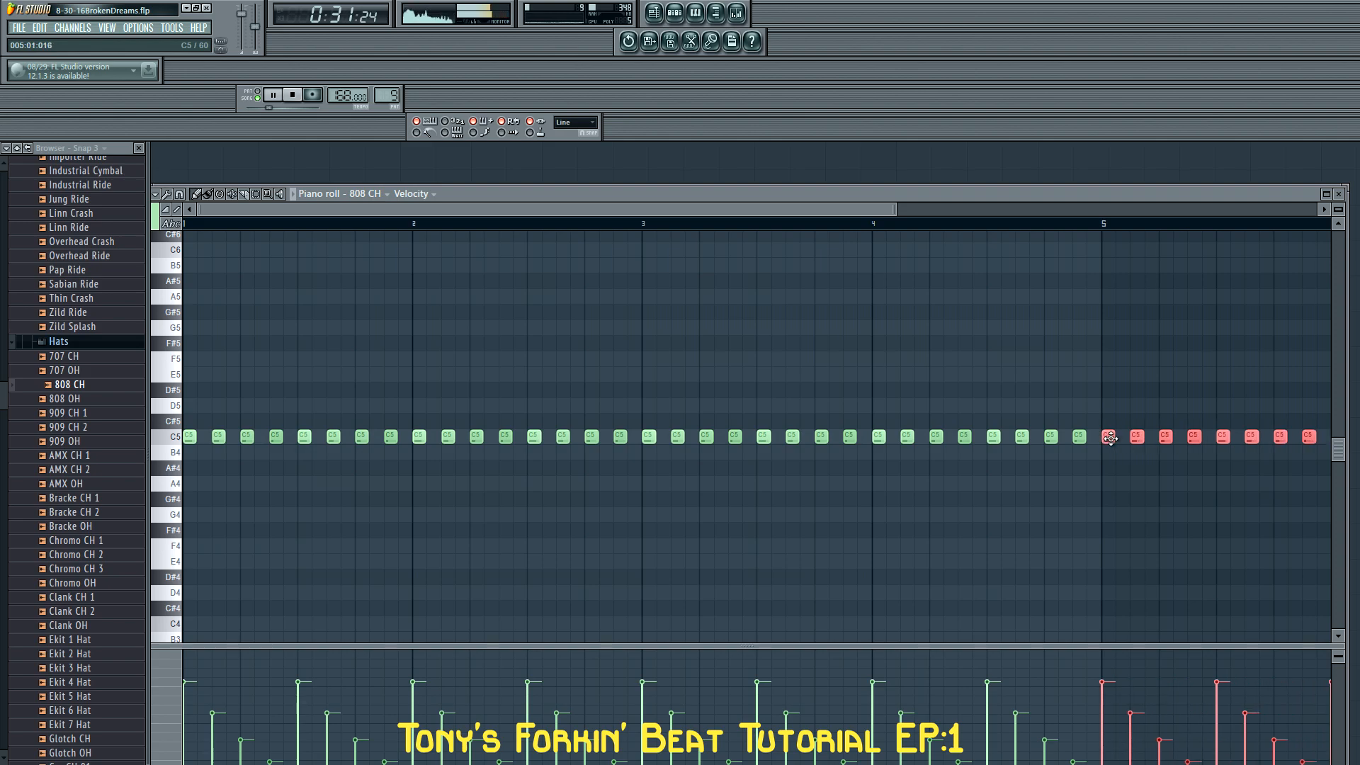
ctrl+scroll(1080, 487, down, 4)
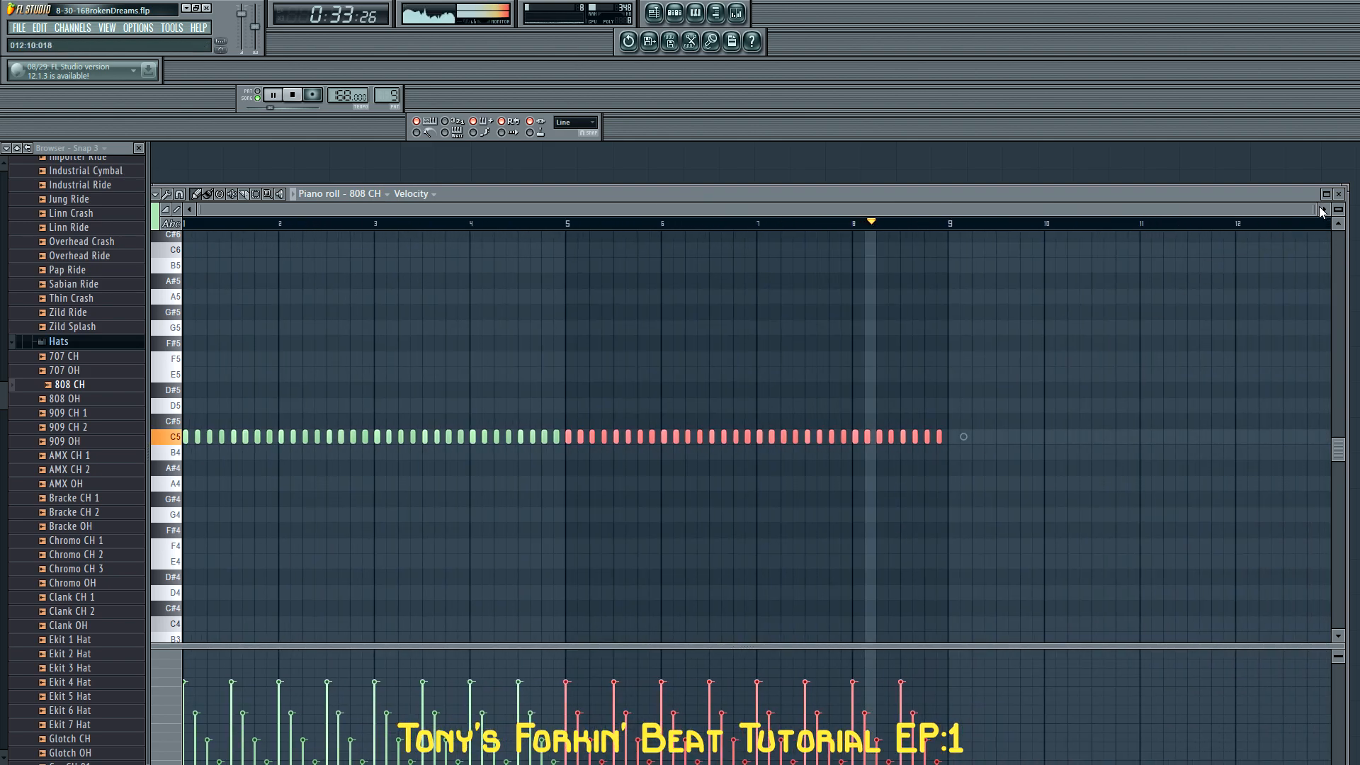
click(1339, 194)
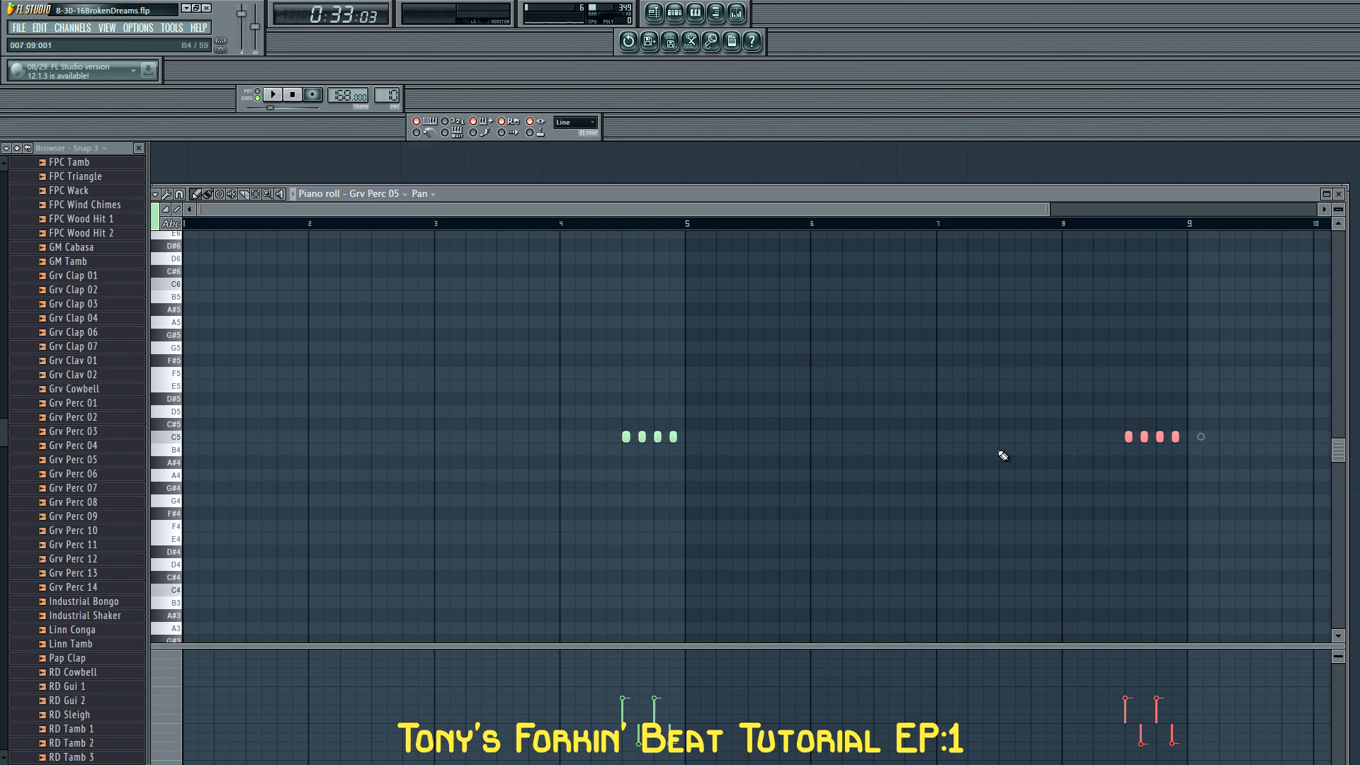
Show the note velocities of Grv Perc 05 in place of the panning and play the track from the pattern's start
click(422, 196)
click(451, 242)
key(space)
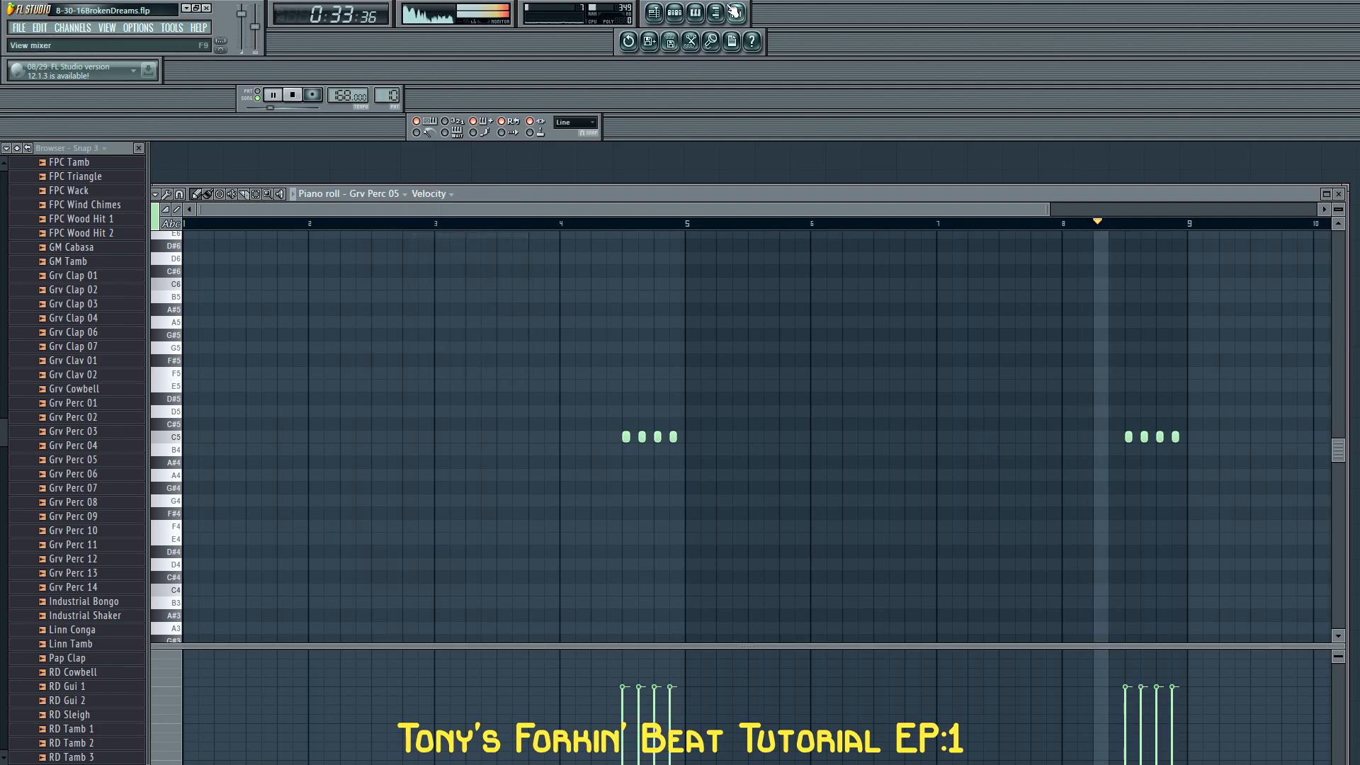
click(674, 12)
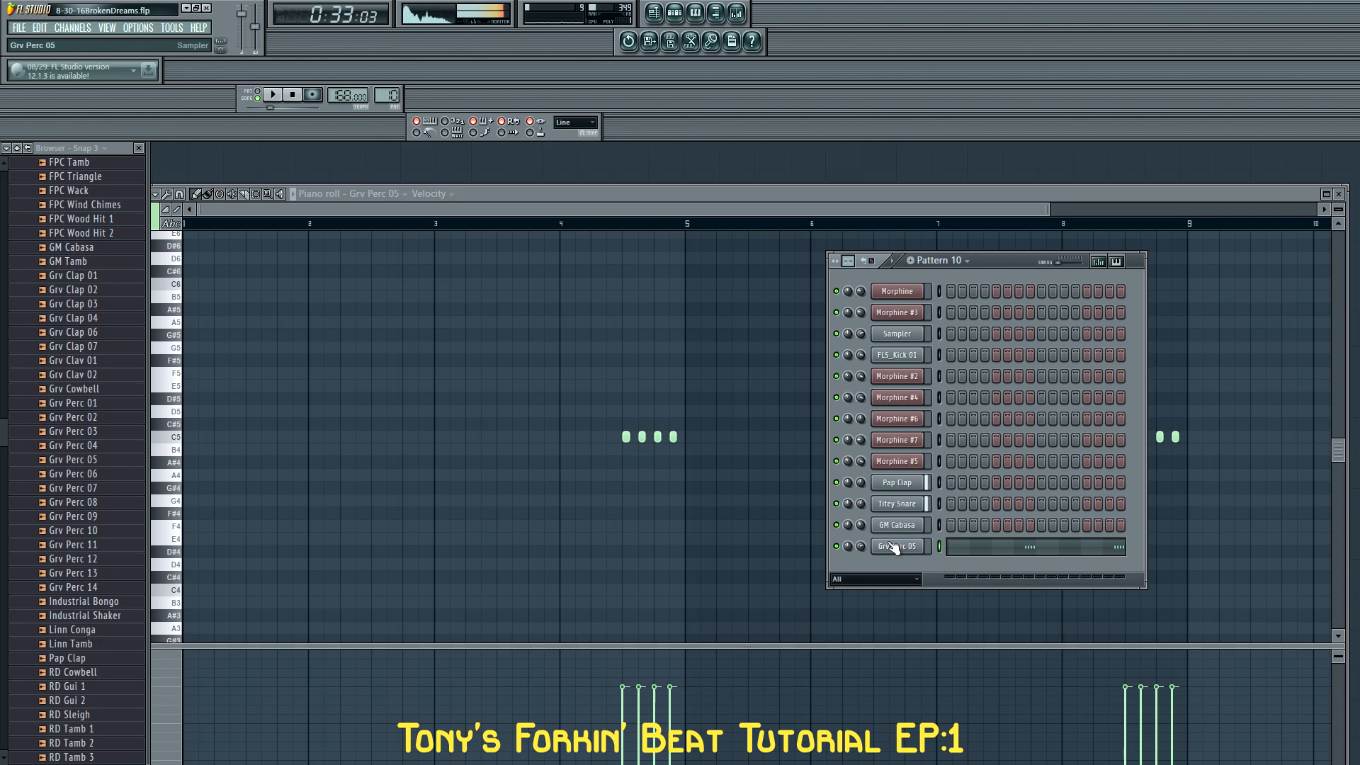
drag(707, 226, 183, 223)
key(space)
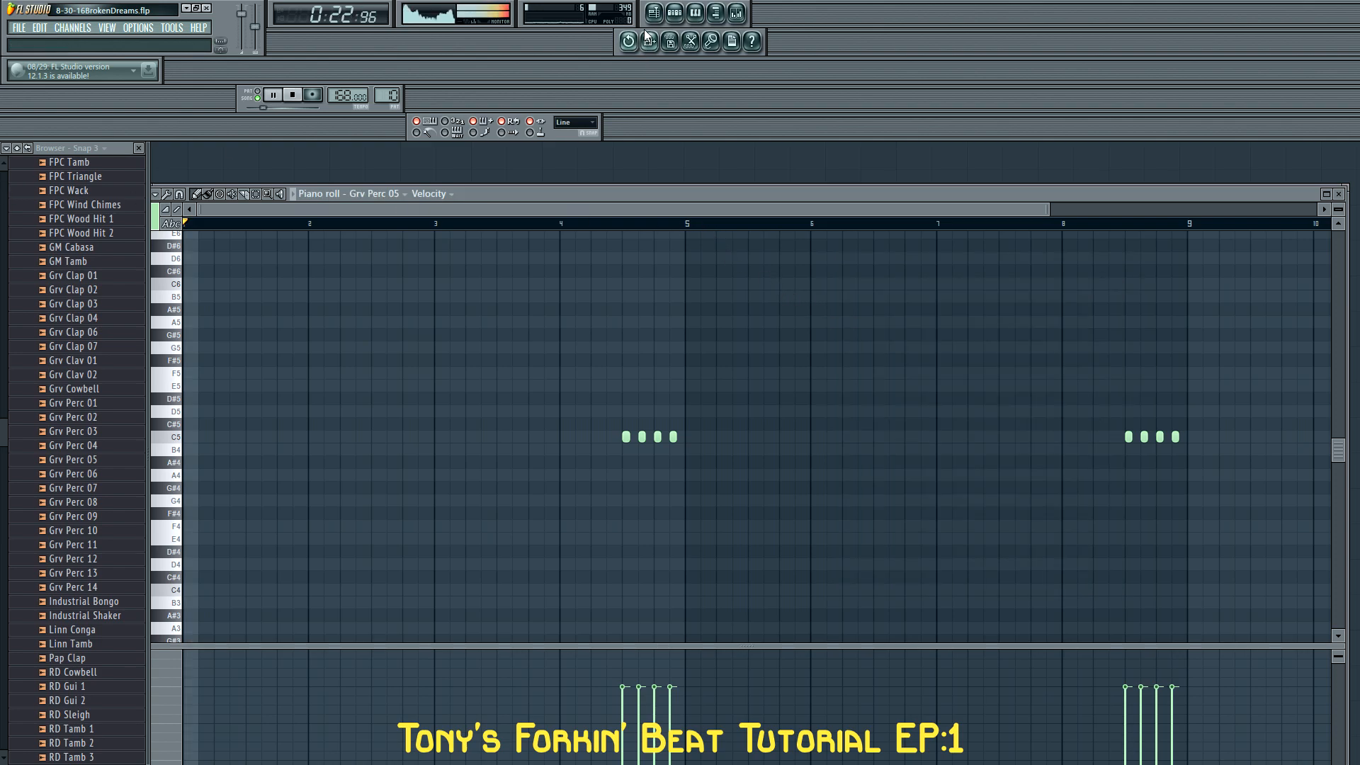
Place further Pattern 10 clips on Track 10 of the playlist at bars 25 and 33
click(674, 12)
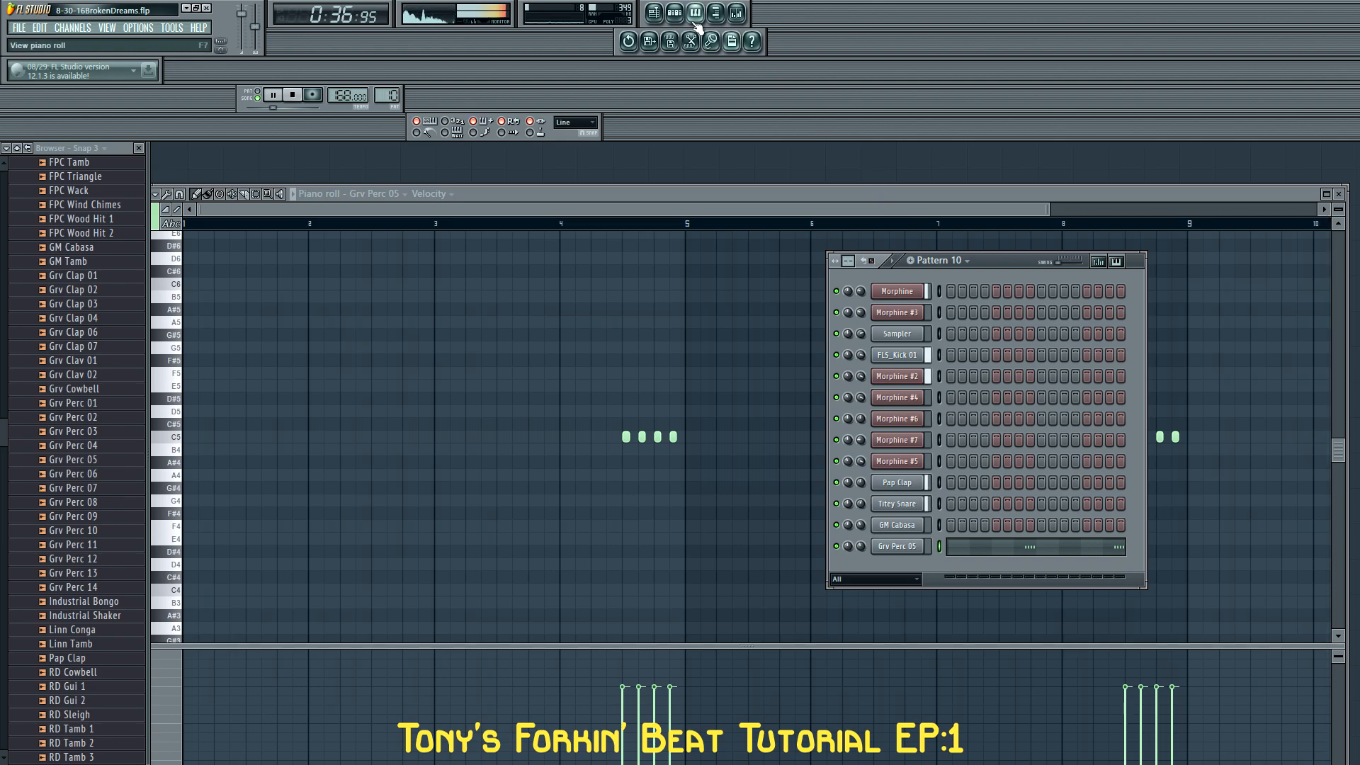
click(654, 15)
click(738, 641)
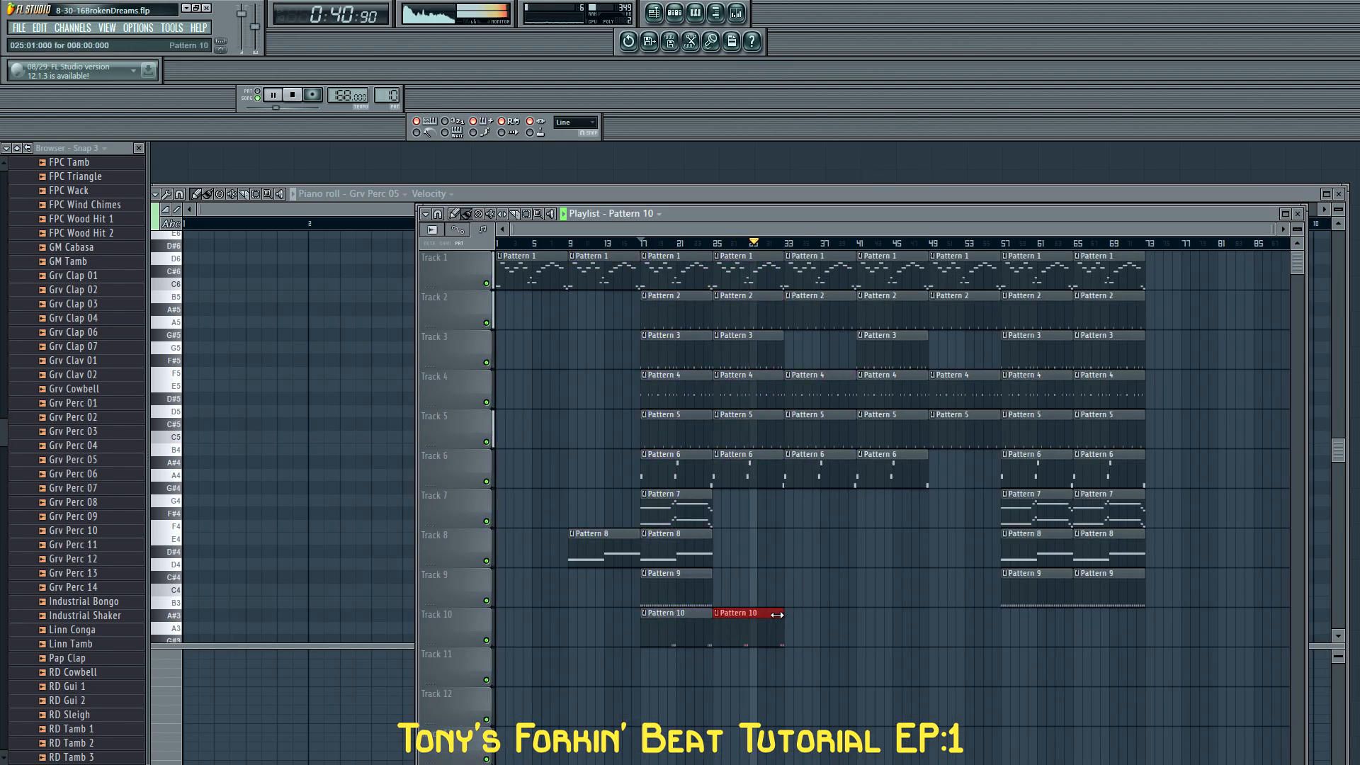
click(815, 626)
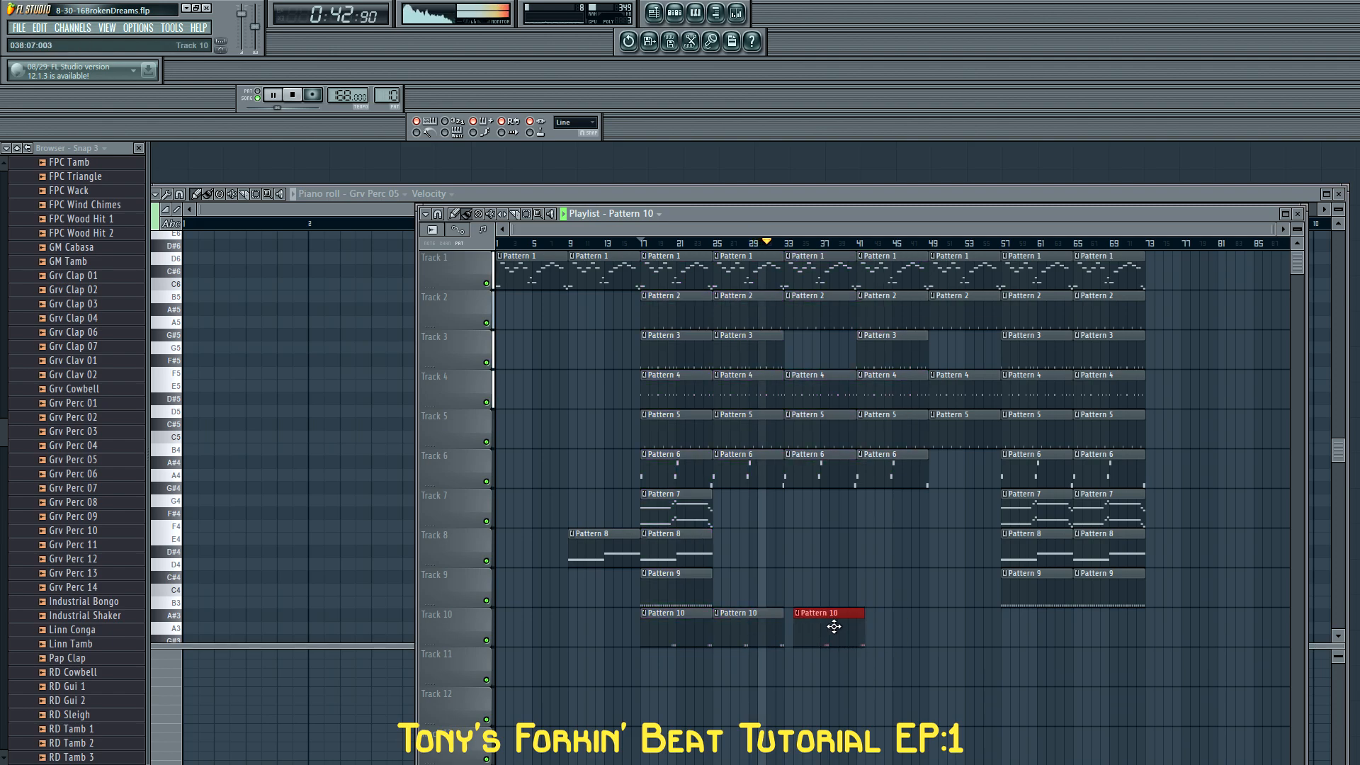
click(823, 626)
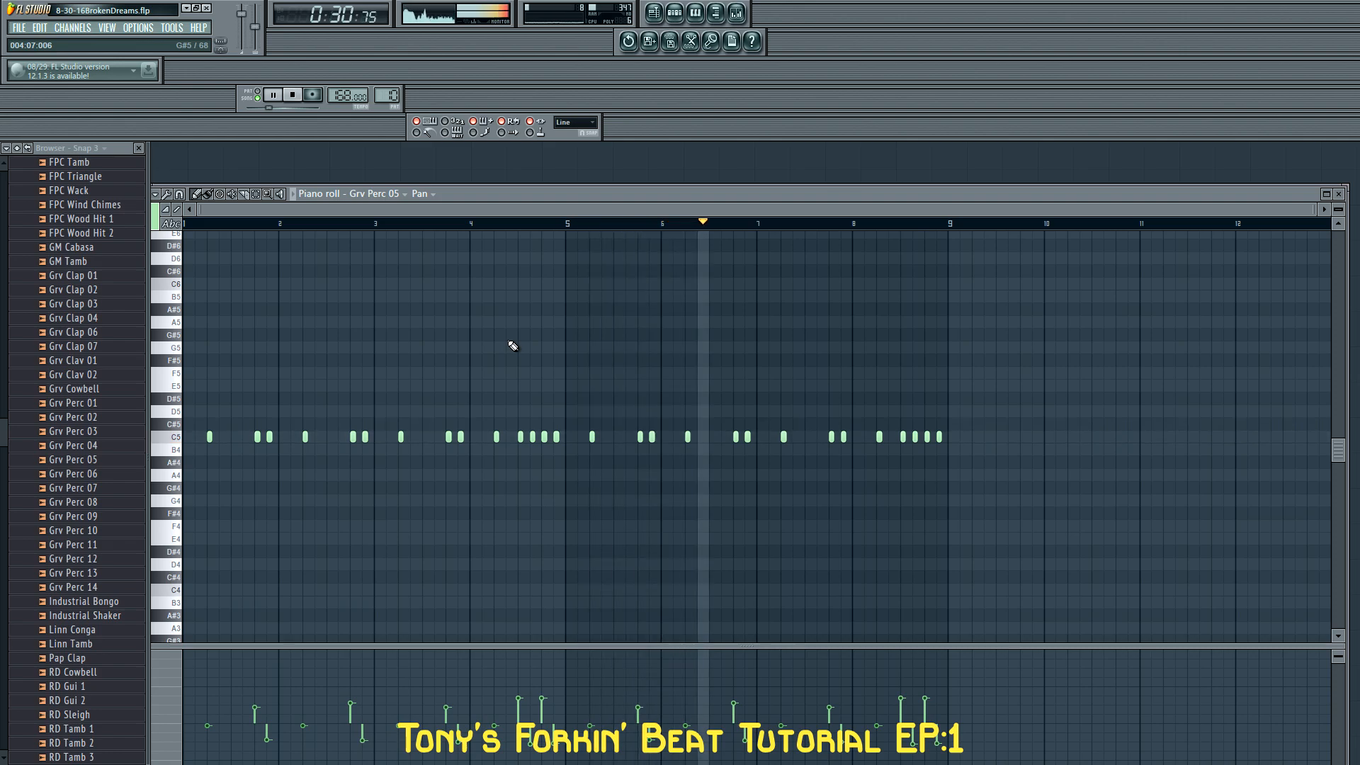
Adjust the channel volume of Grv Perc 05 in the channel rack
click(680, 14)
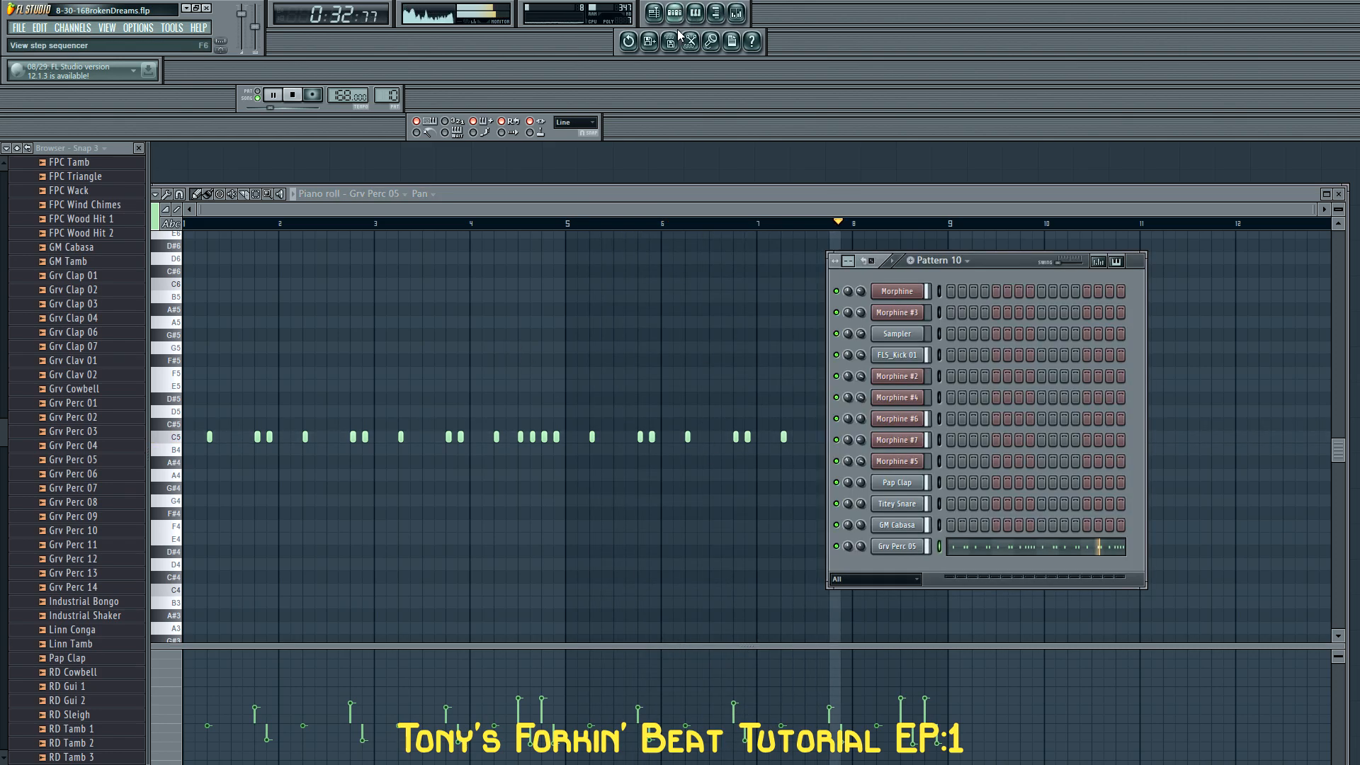
drag(860, 546, 875, 547)
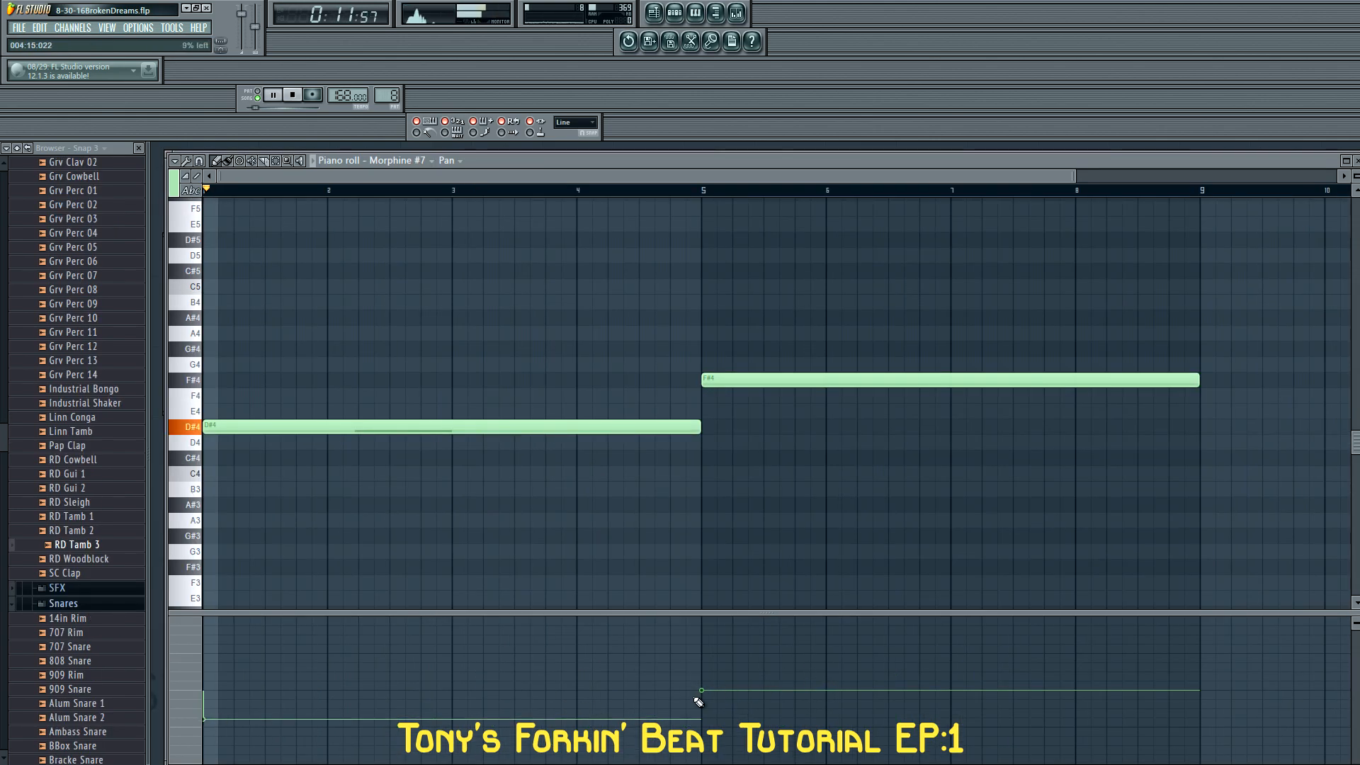
Centre the panning of the D#4 and F#4 notes in the Morphine #7 piano roll
drag(703, 682, 703, 673)
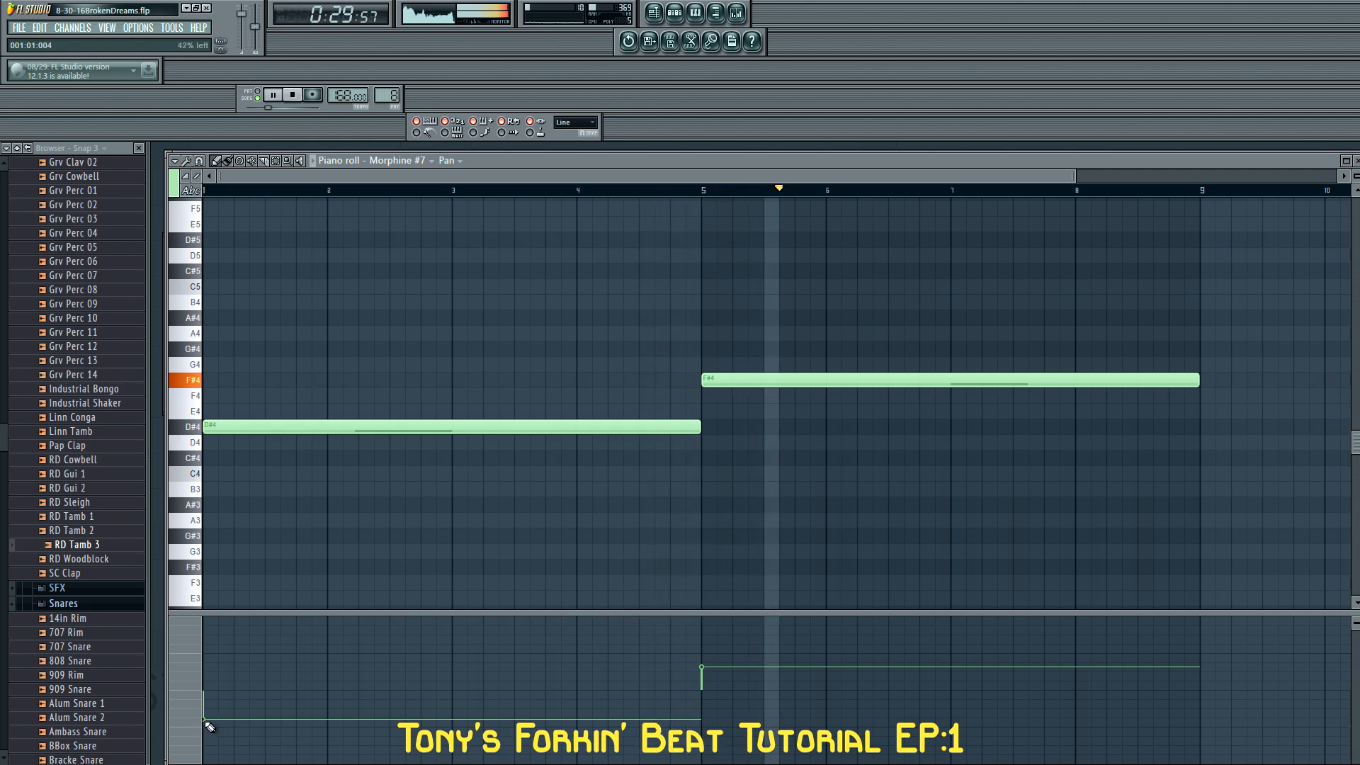
drag(205, 721, 206, 693)
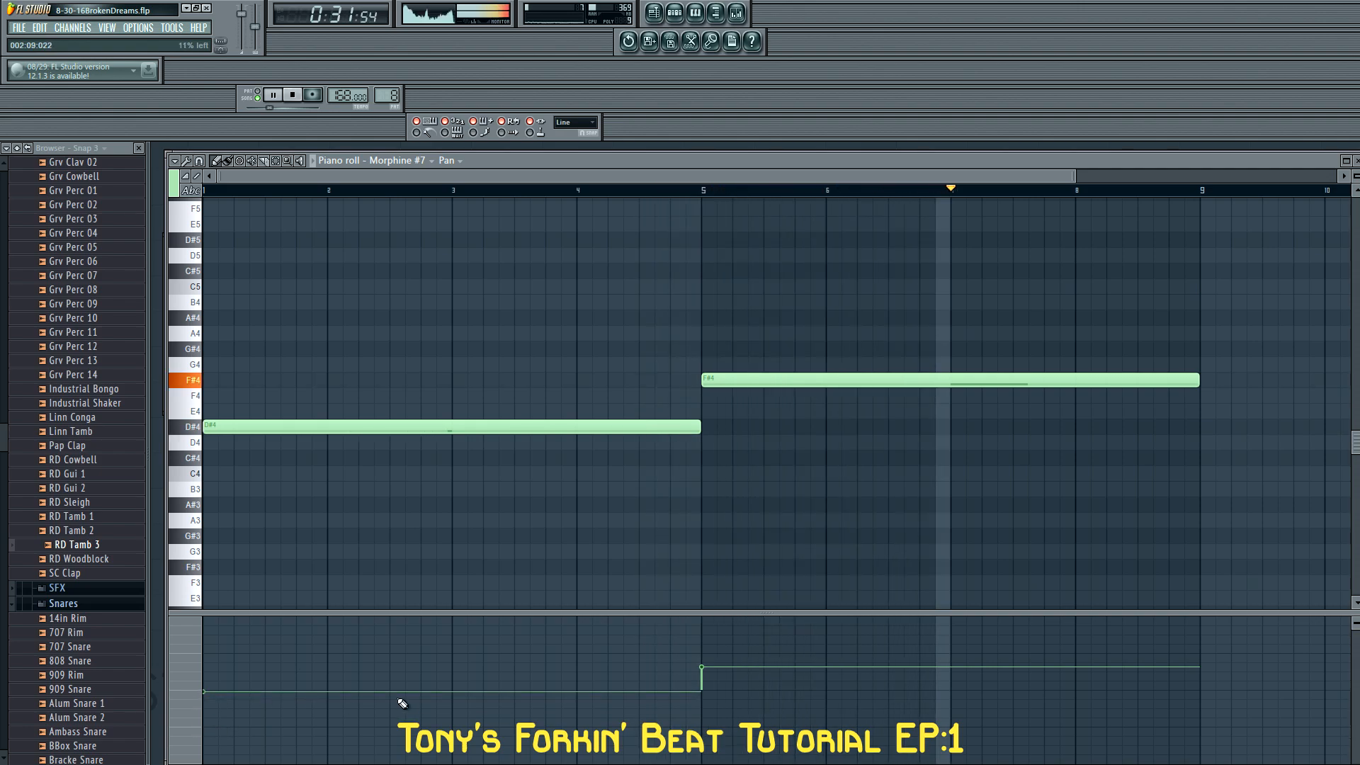
drag(702, 667, 706, 695)
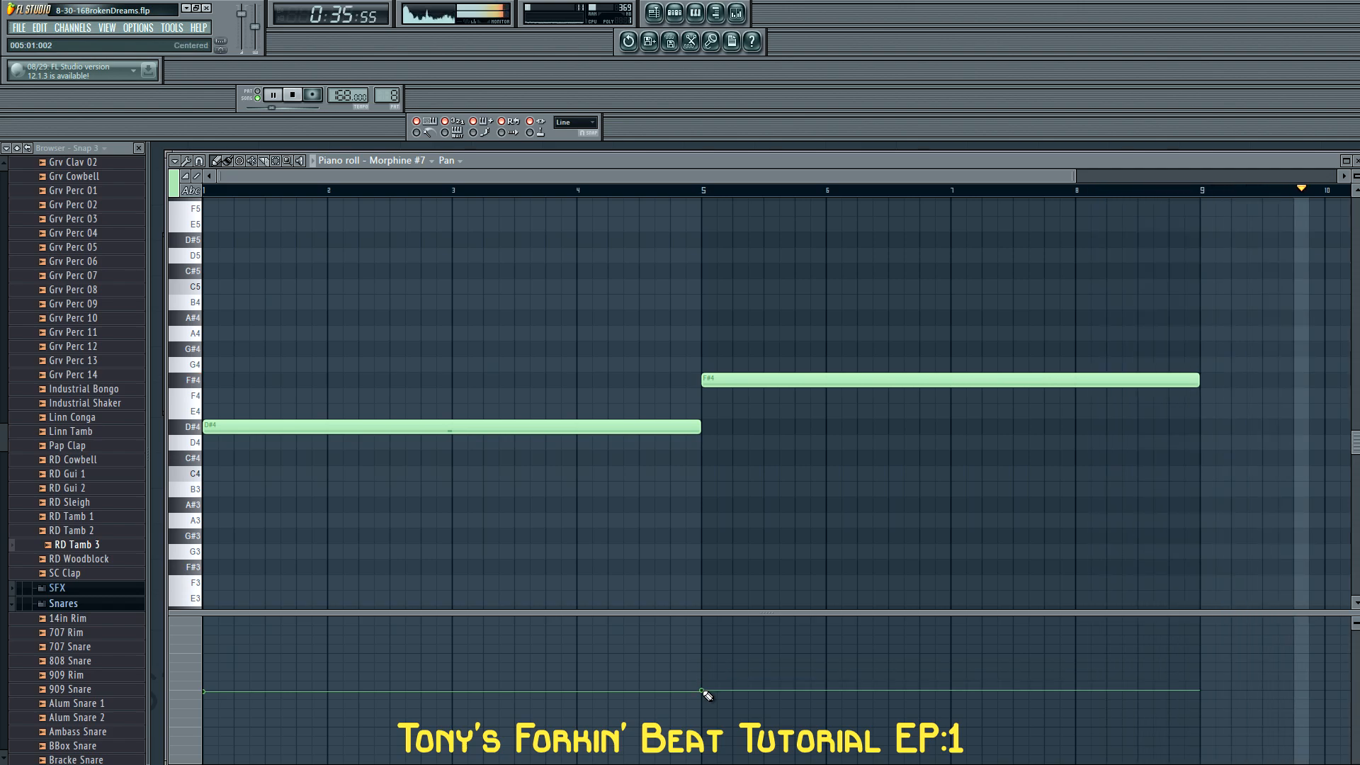
Close the Morphine #7 piano roll, bring the playlist to the front and open the channel rack
double_click(792, 162)
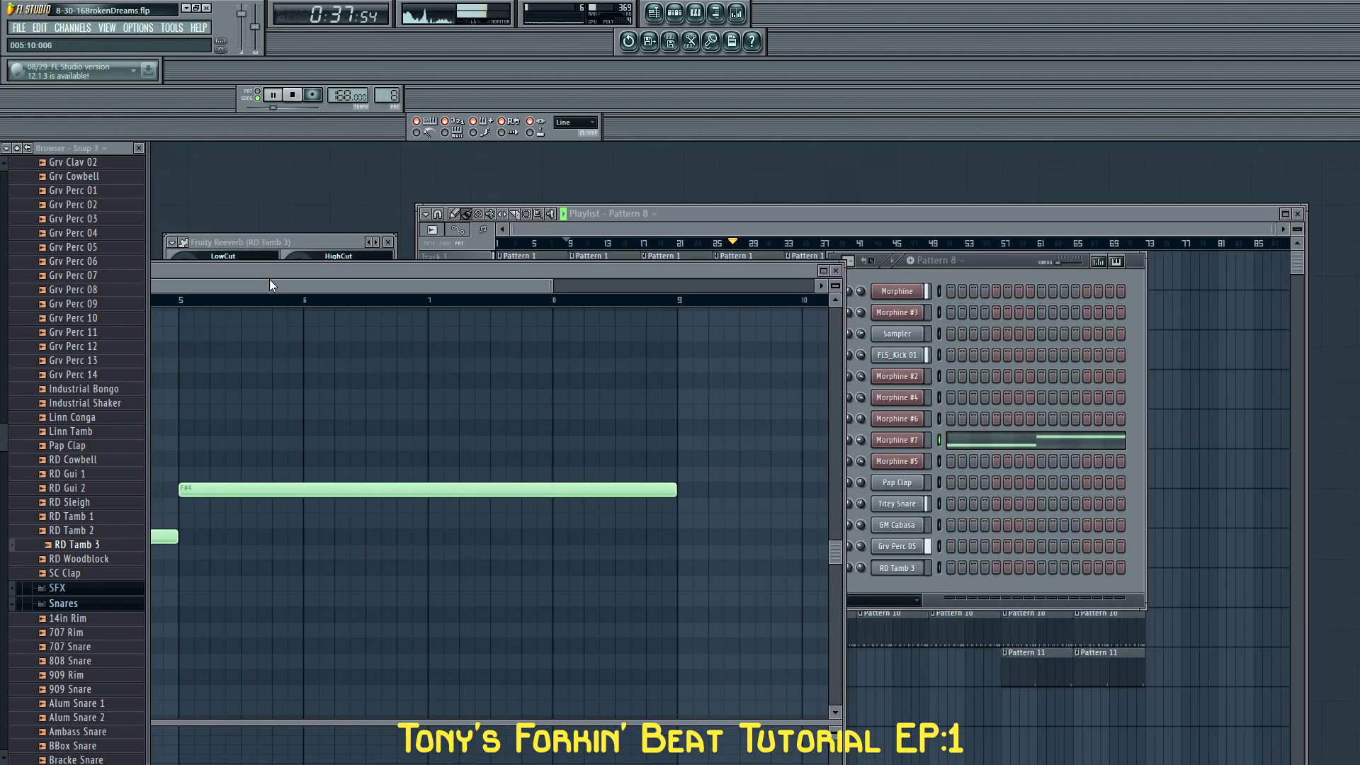
click(837, 271)
click(856, 211)
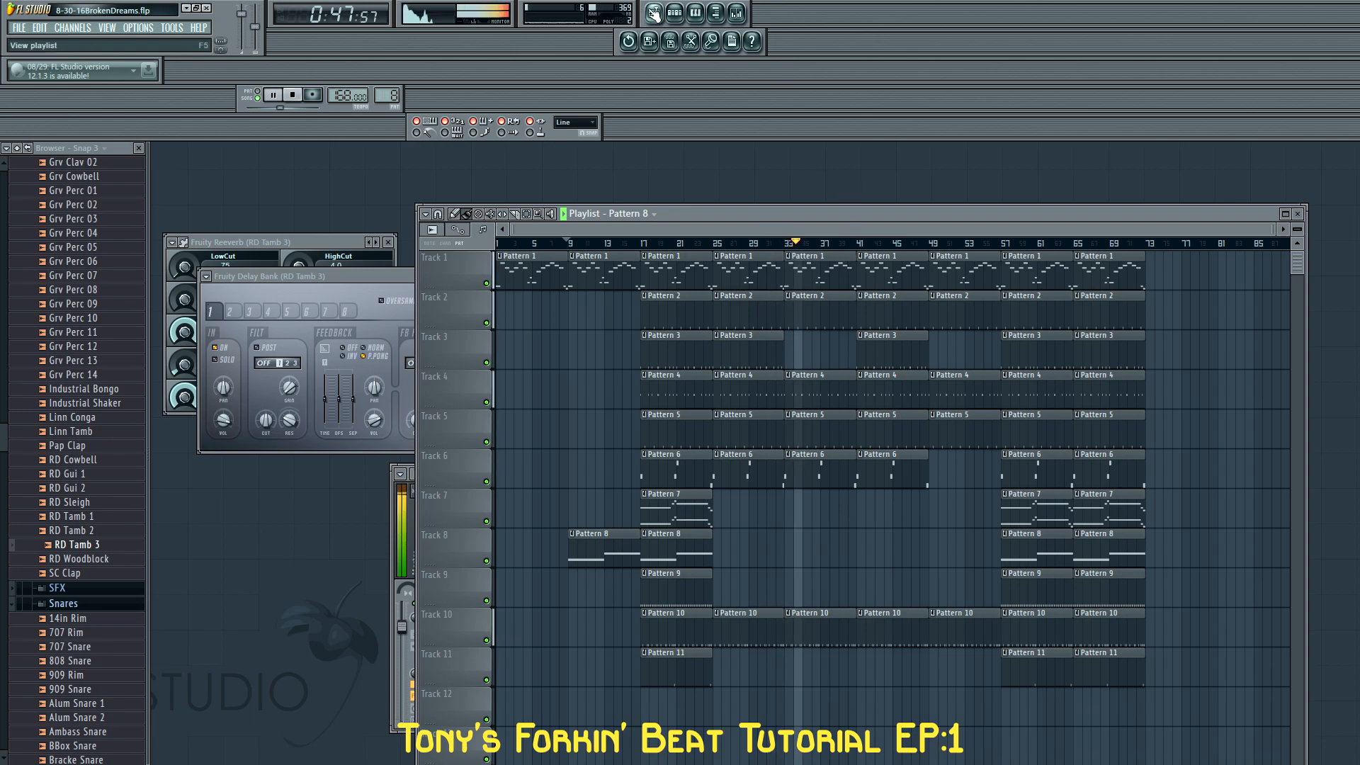
click(676, 14)
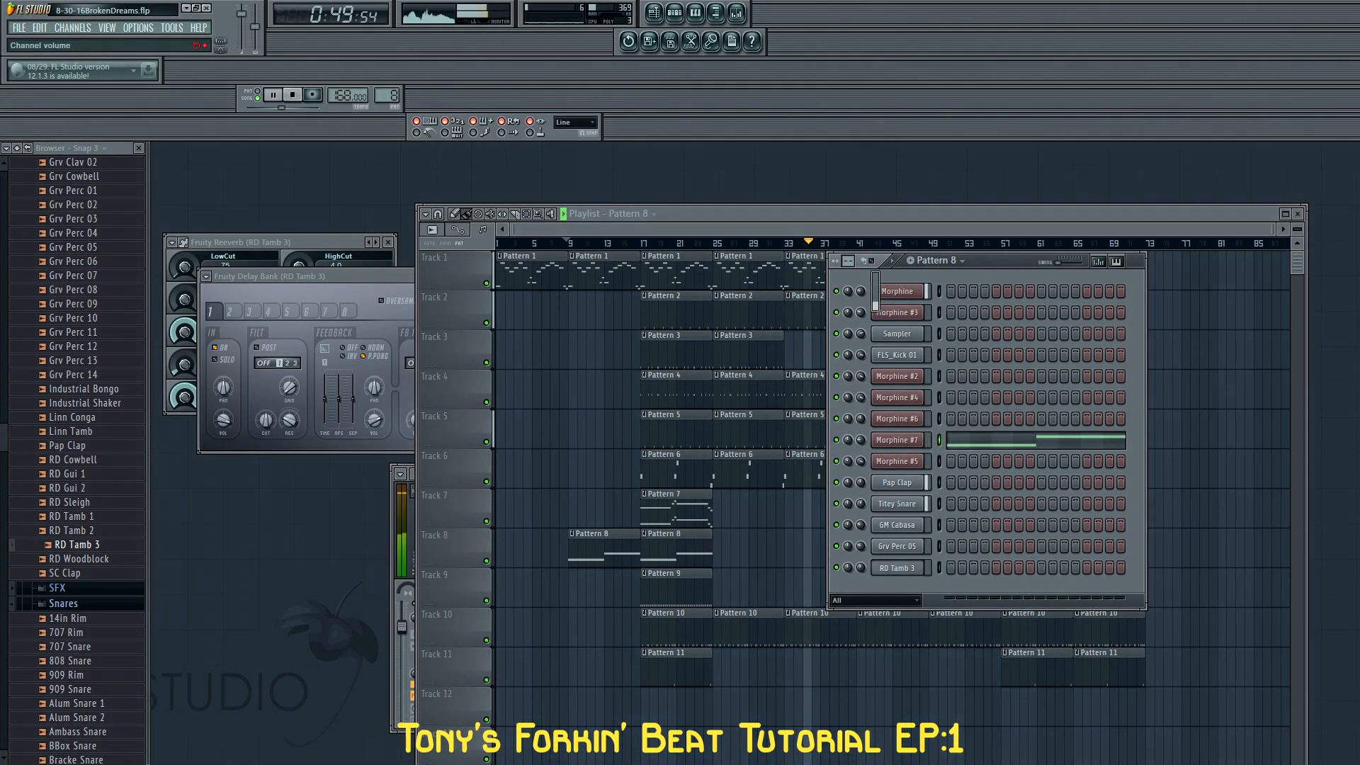